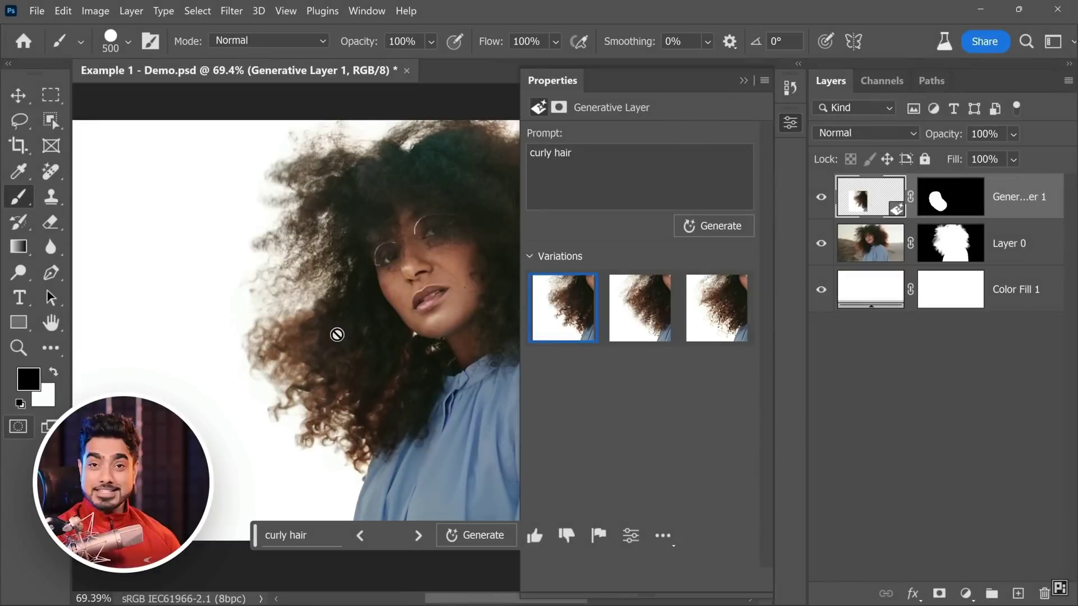
Compare the three generated curly hair variations on the generative layer.
{"action": "left_click", "coordinate": [662, 325]}
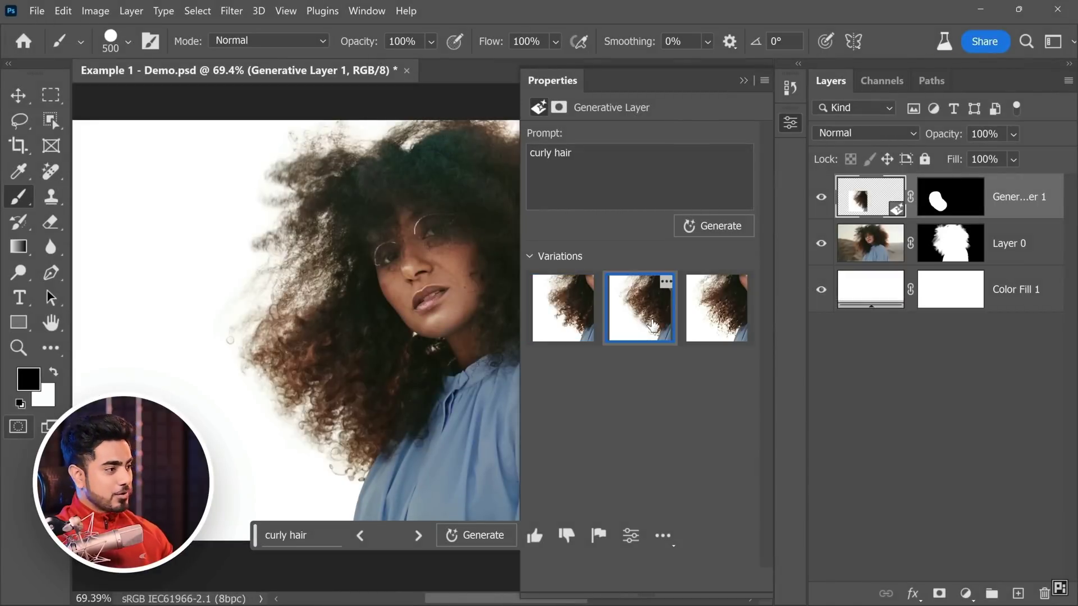
{"action": "left_click", "coordinate": [702, 327]}
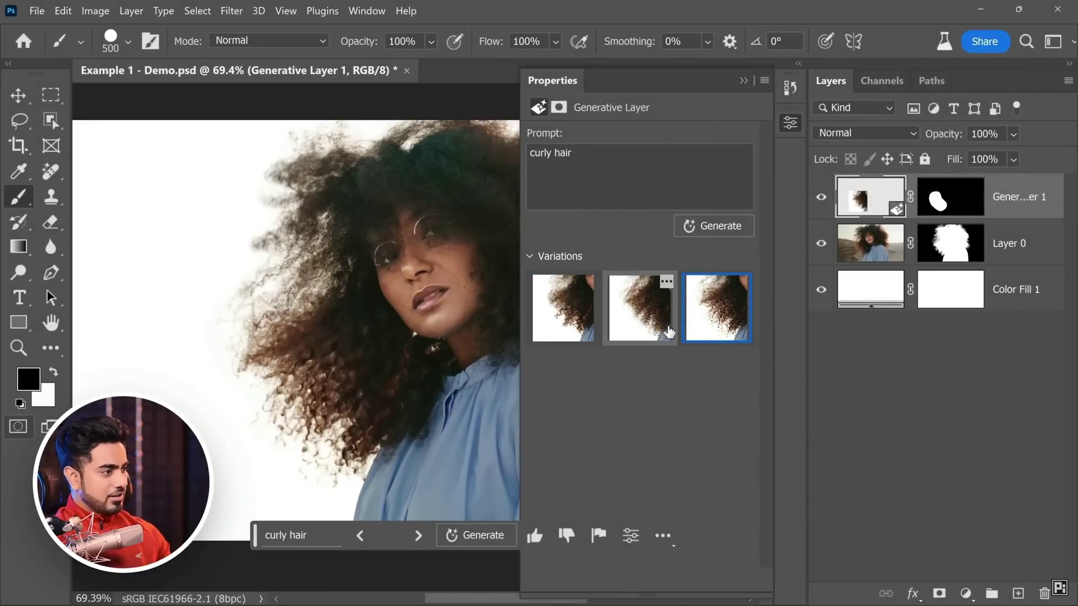
{"action": "left_click", "coordinate": [651, 327]}
{"action": "left_click", "coordinate": [700, 330]}
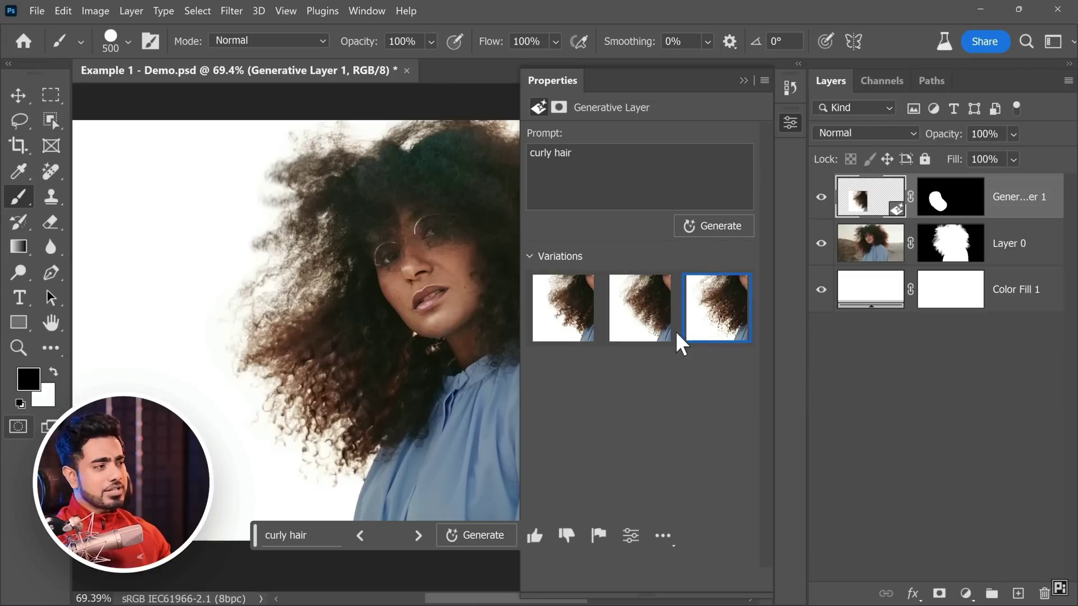
{"action": "left_click", "coordinate": [646, 320]}
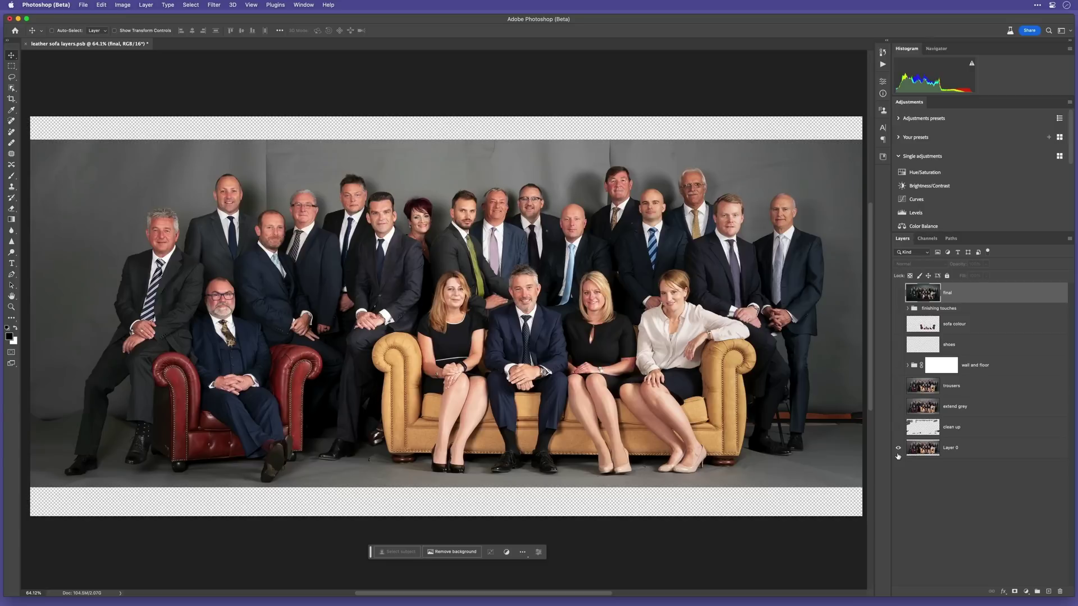
Compare the original group photo on Layer 0 with the full layer stack.
{"action": "left_click", "coordinate": [898, 453], "text": "alt"}
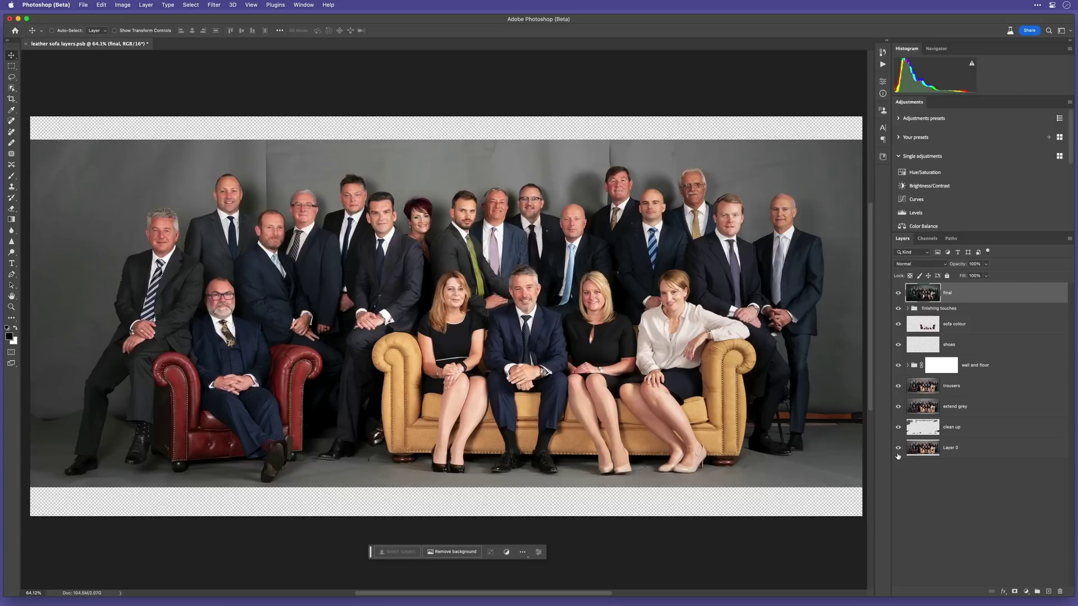
{"action": "left_click", "coordinate": [898, 452], "text": "alt"}
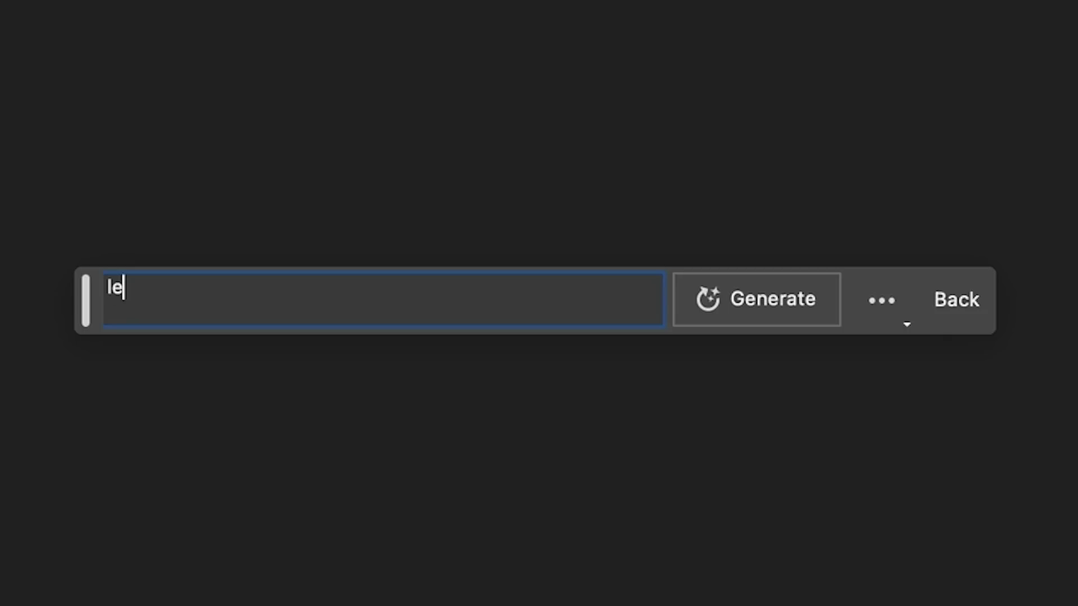
Enter "leather" as the Generative Fill prompt, and show Group 1 over the yellow sofa.
{"action": "type", "text": "ather"}
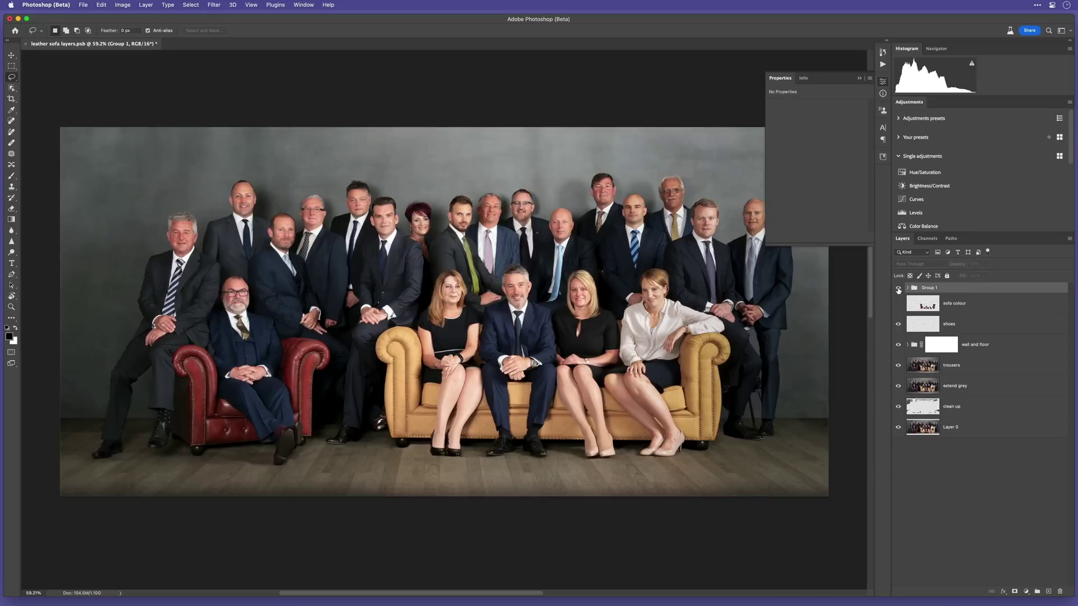
{"action": "left_click", "coordinate": [899, 289]}
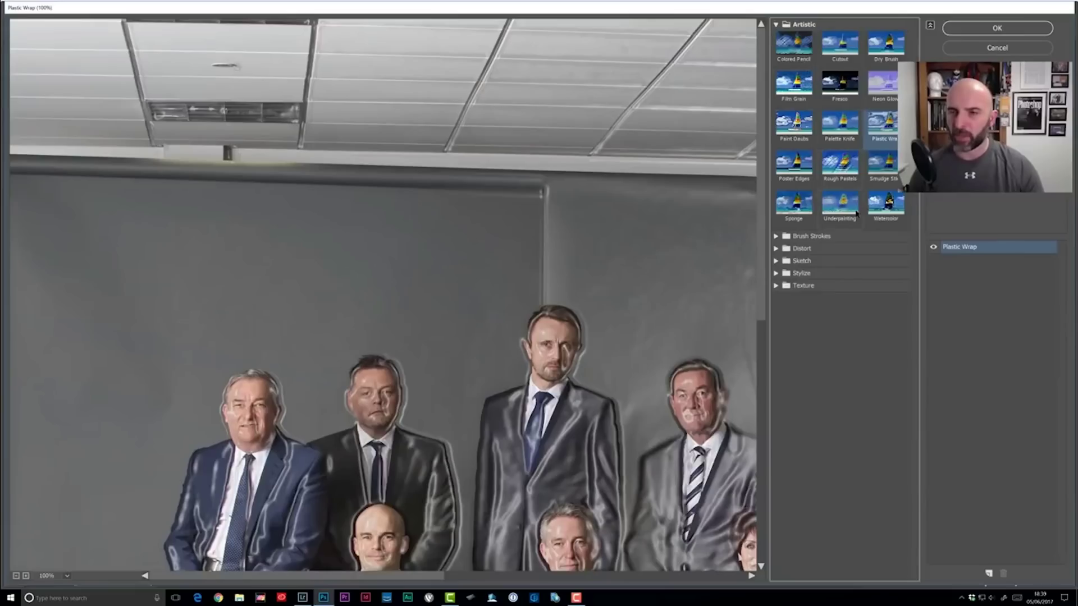
Apply the Plastic Wrap filter to the photo, and paint it onto the large red sofa's arm through Layer 2's mask.
{"action": "left_click_drag", "start_coordinate": [556, 312], "coordinate": [289, 54]}
{"action": "left_click_drag", "start_coordinate": [451, 348], "coordinate": [182, 224]}
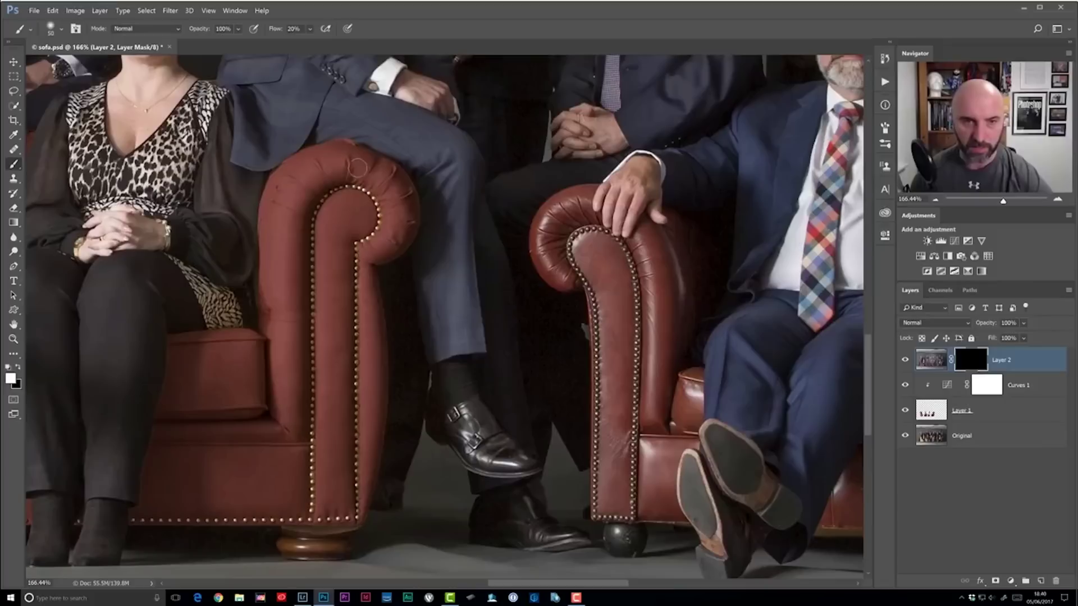
{"action": "mouse_move", "coordinate": [361, 175]}
{"action": "left_mouse_down"}
{"action": "mouse_move", "coordinate": [386, 175]}
{"action": "mouse_move", "coordinate": [400, 207]}
{"action": "mouse_move", "coordinate": [368, 245]}
{"action": "mouse_move", "coordinate": [395, 194]}
{"action": "mouse_move", "coordinate": [356, 161]}
{"action": "mouse_move", "coordinate": [307, 166]}
{"action": "mouse_move", "coordinate": [356, 161]}
{"action": "mouse_move", "coordinate": [302, 184]}
{"action": "mouse_move", "coordinate": [294, 236]}
{"action": "left_mouse_up"}
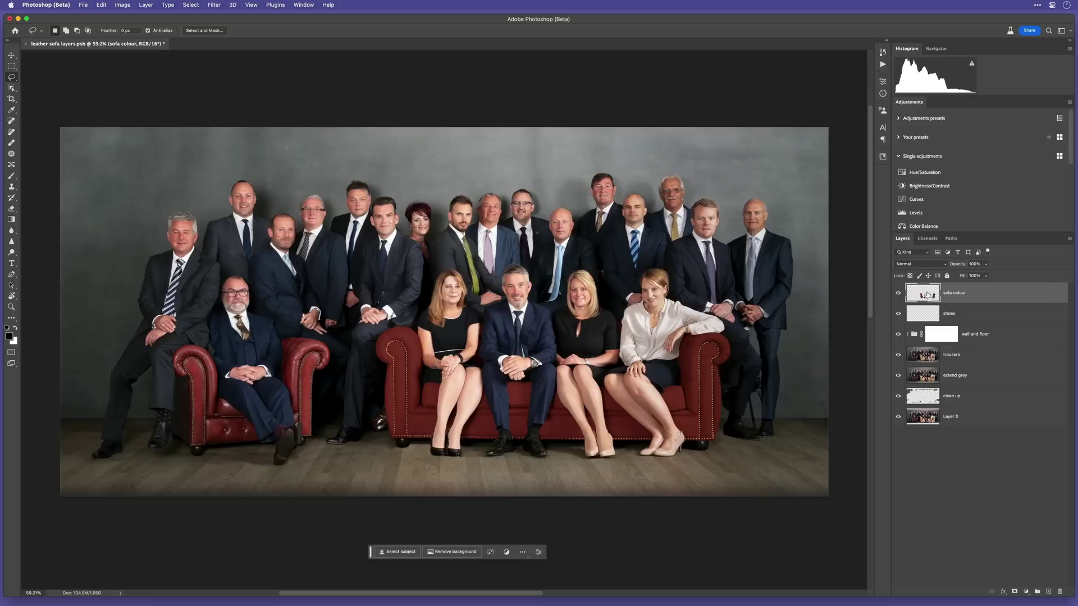
Load the sofa colour layer's outline as a selection and start a Generative Fill.
{"action": "left_click", "coordinate": [927, 295], "text": "super"}
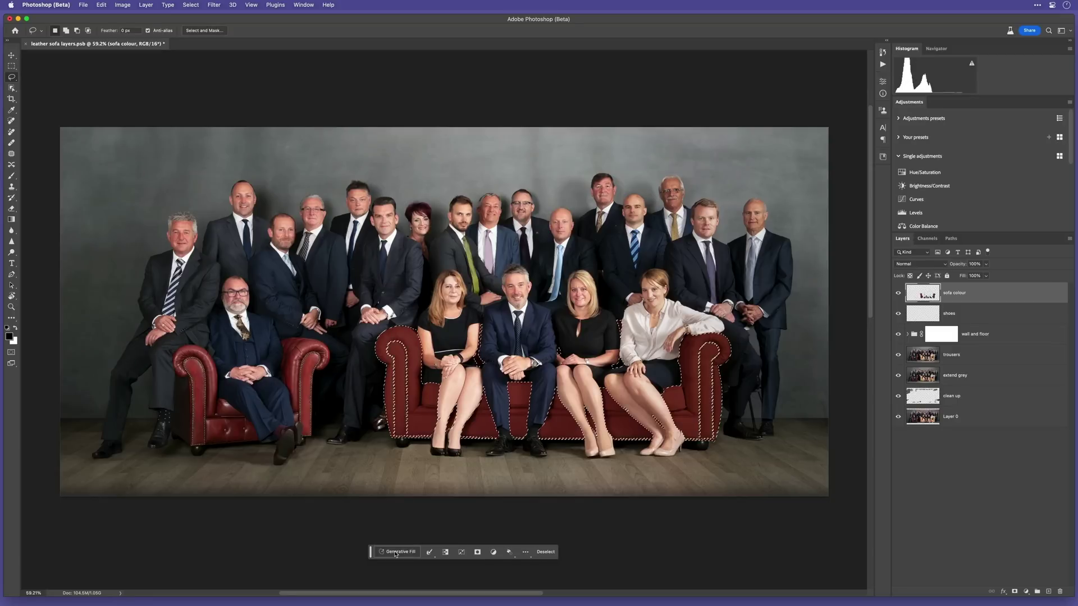
{"action": "left_click", "coordinate": [395, 552]}
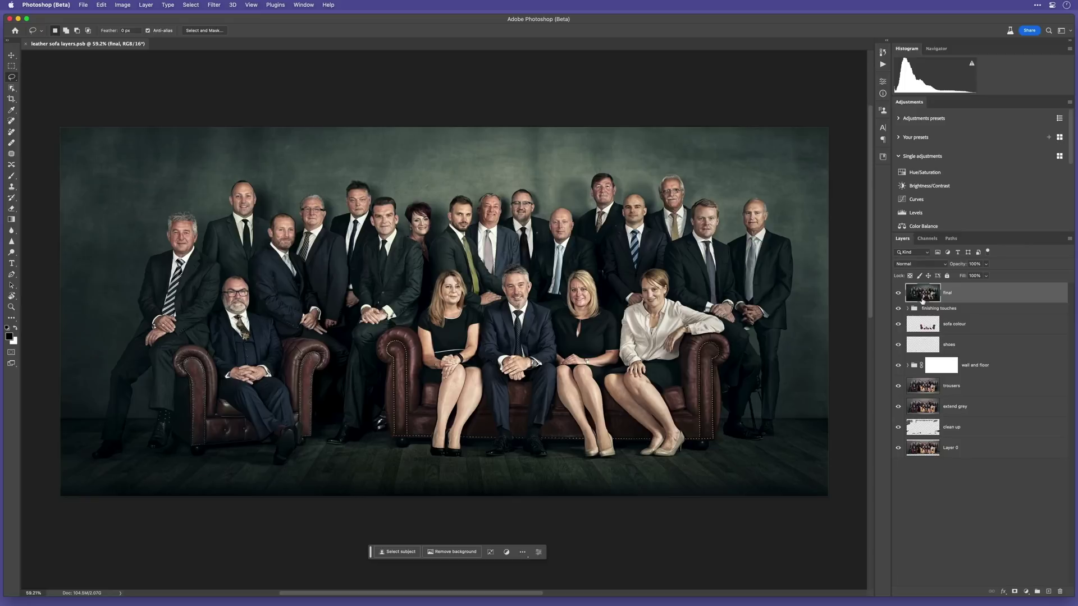
Isolate Layer 0, and turn the layers above it back on one by one from clean up to sofa colour.
{"action": "left_click", "coordinate": [898, 455], "text": "alt"}
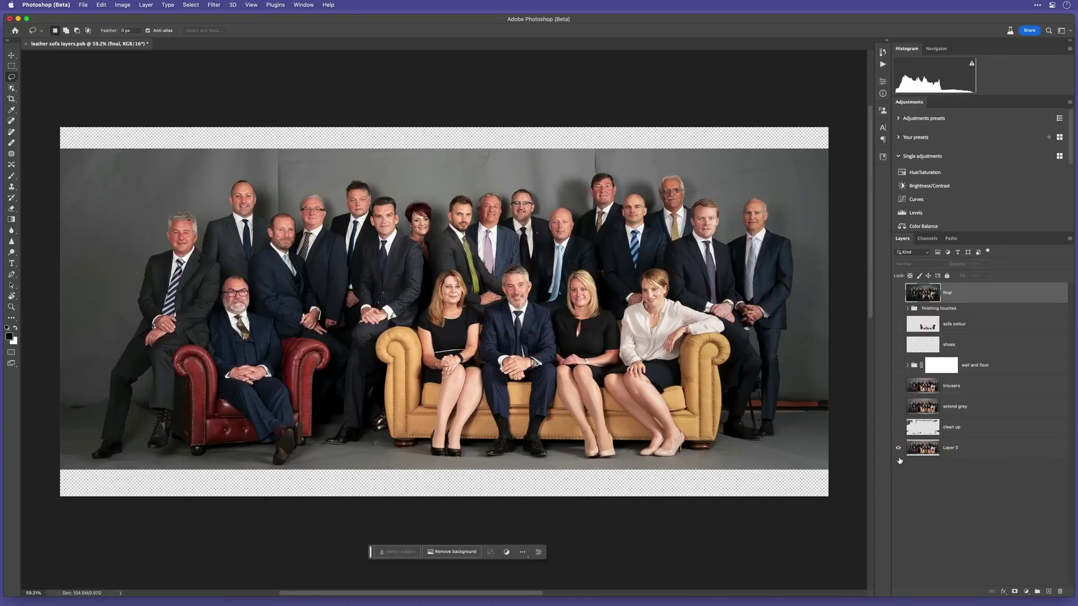
{"action": "left_click", "coordinate": [899, 429]}
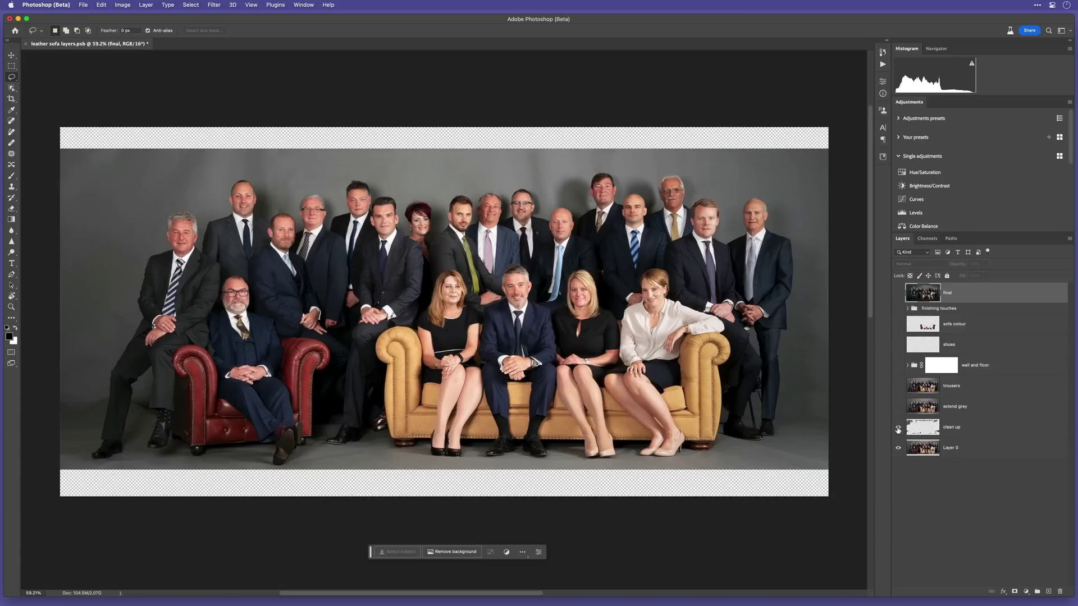
{"action": "left_click", "coordinate": [898, 407]}
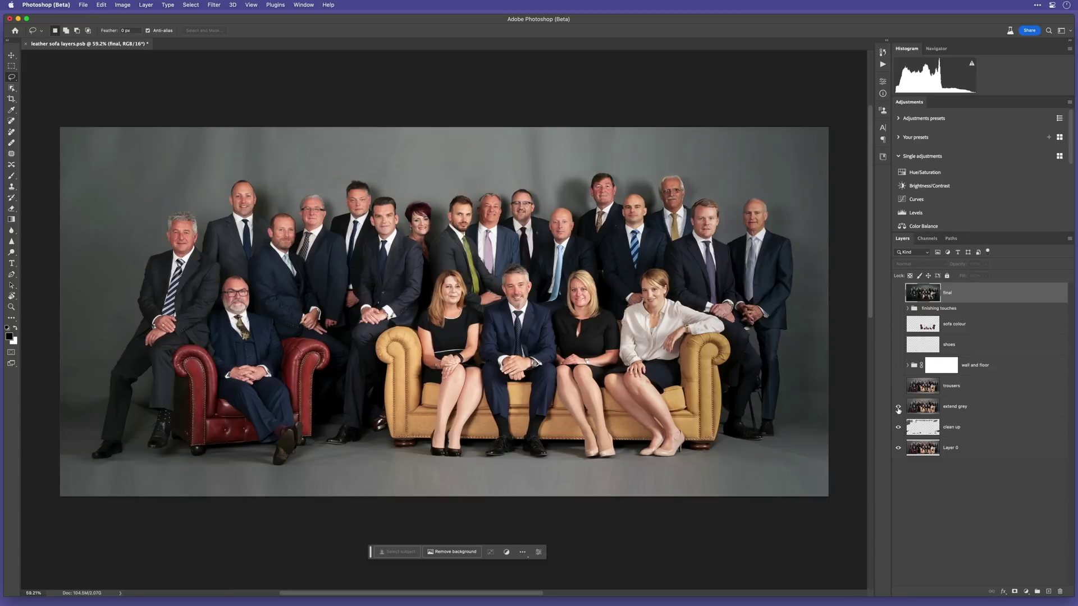
{"action": "left_click", "coordinate": [899, 386]}
{"action": "left_click", "coordinate": [898, 366]}
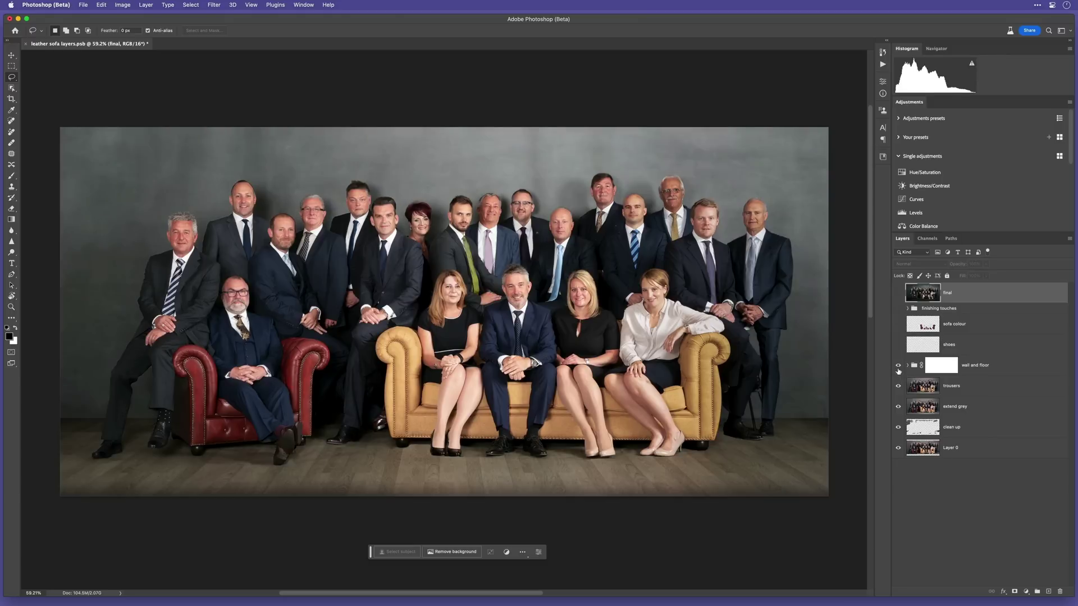
{"action": "left_click", "coordinate": [898, 326]}
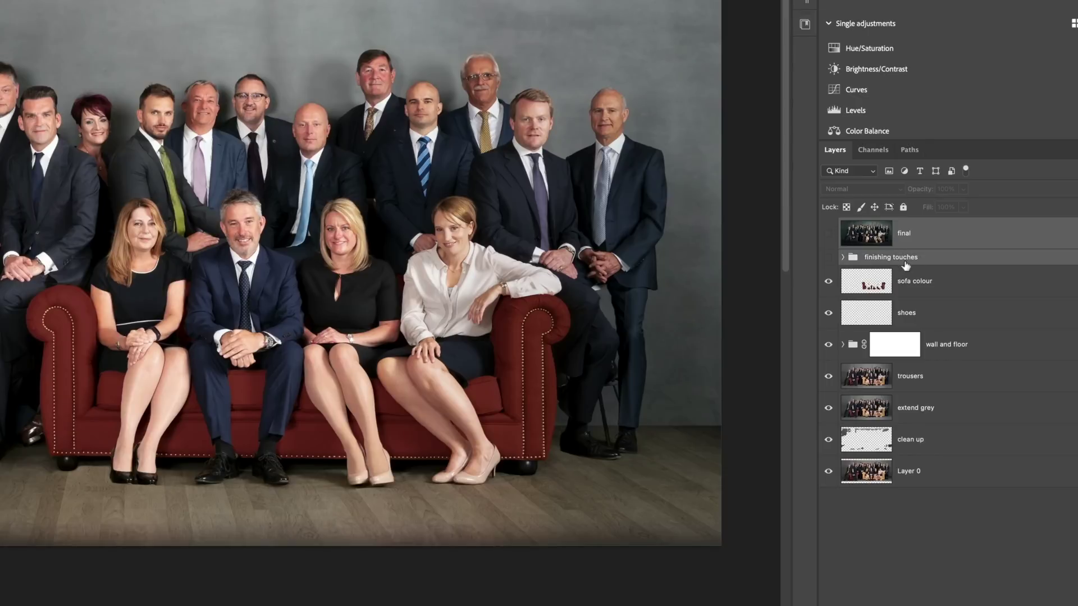
Delete the final layer and the finishing touches group.
{"action": "key", "text": "Delete"}
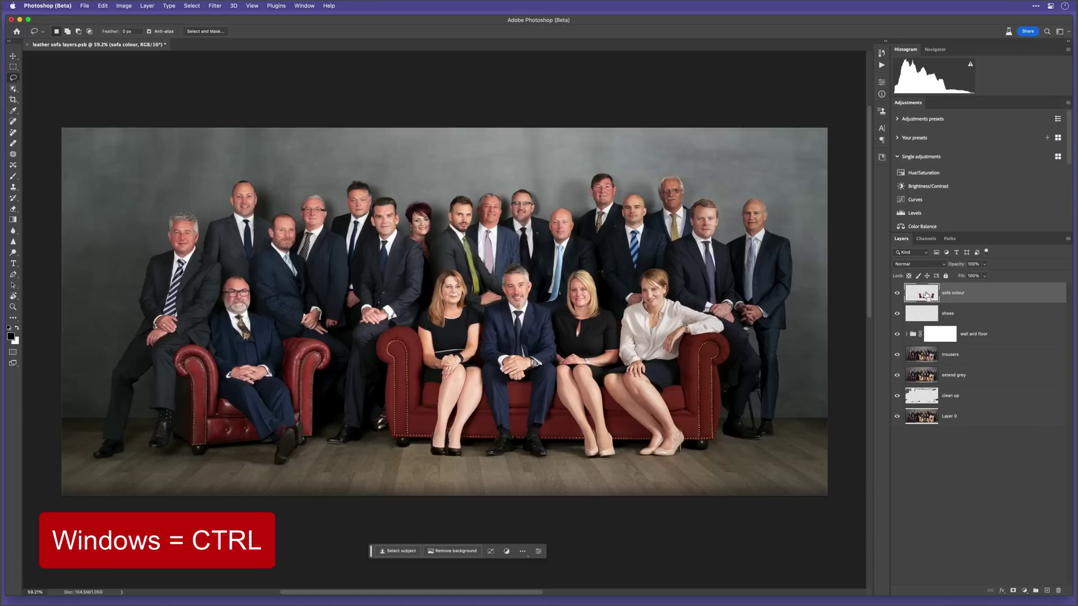
Select the large sofa from the sofa colour layer's pixels, and run Generative Fill with the prompt "leather".
{"action": "left_click", "coordinate": [926, 295], "text": "super"}
{"action": "left_click", "coordinate": [395, 551]}
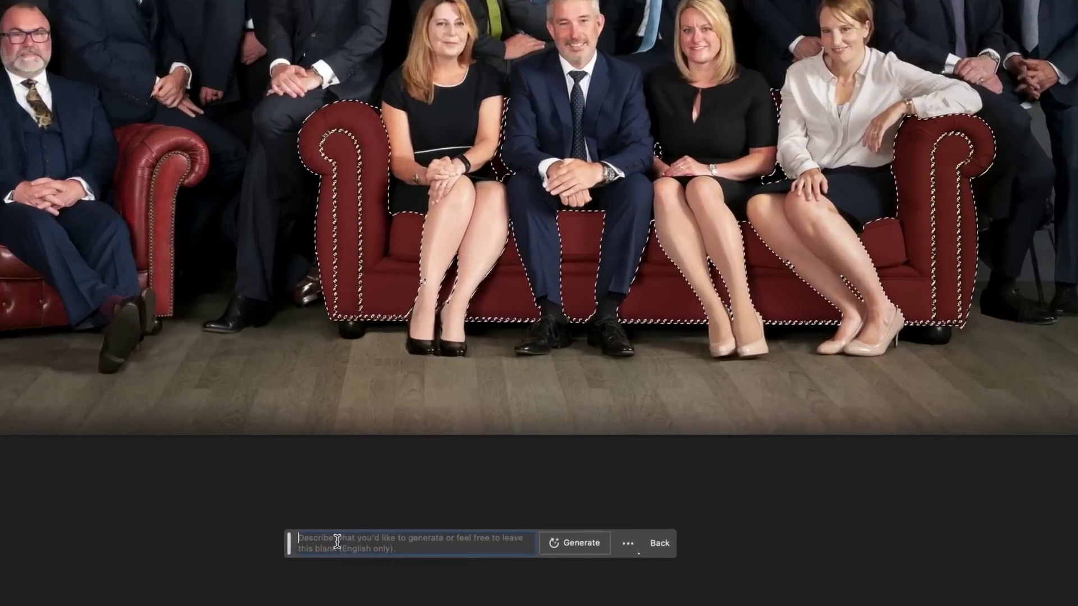
{"action": "type", "text": "leather"}
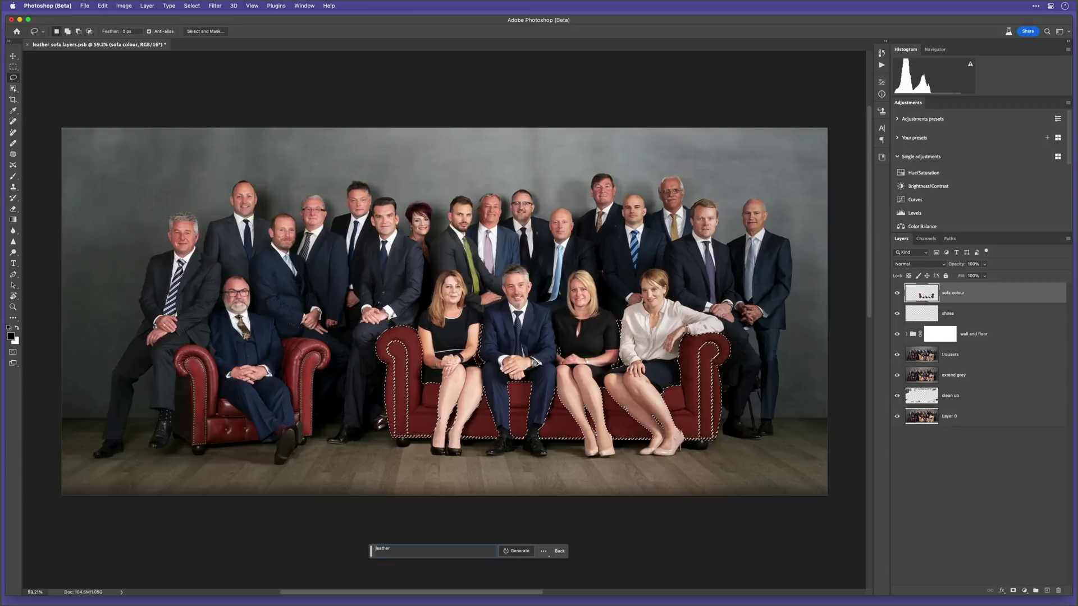
{"action": "key", "text": "Return"}
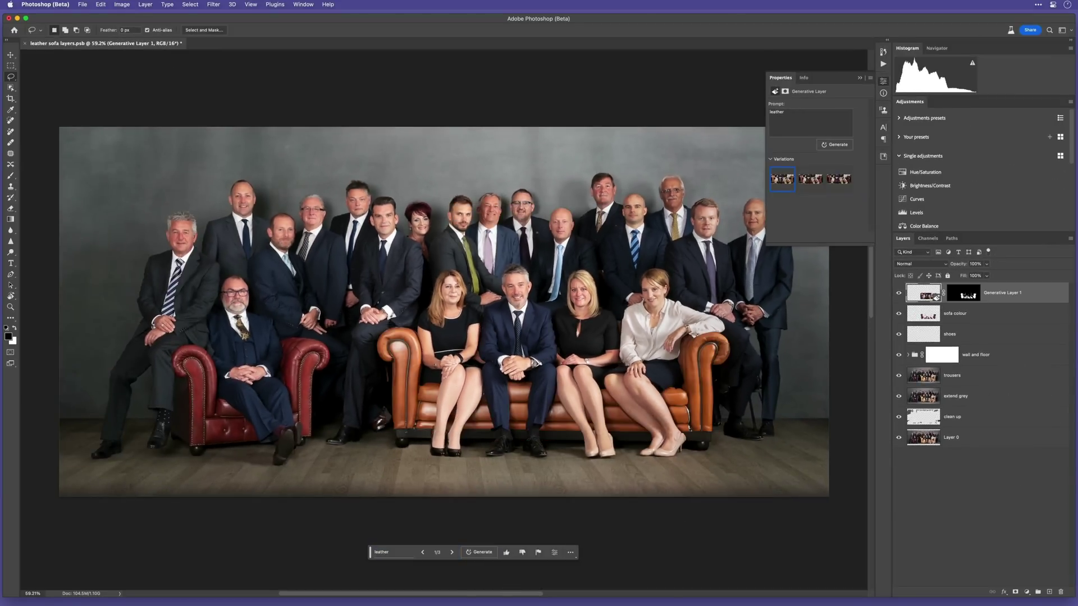
Compare the leather sofa variations, generate another set, and choose the third variation in the first row.
{"action": "left_click", "coordinate": [810, 179]}
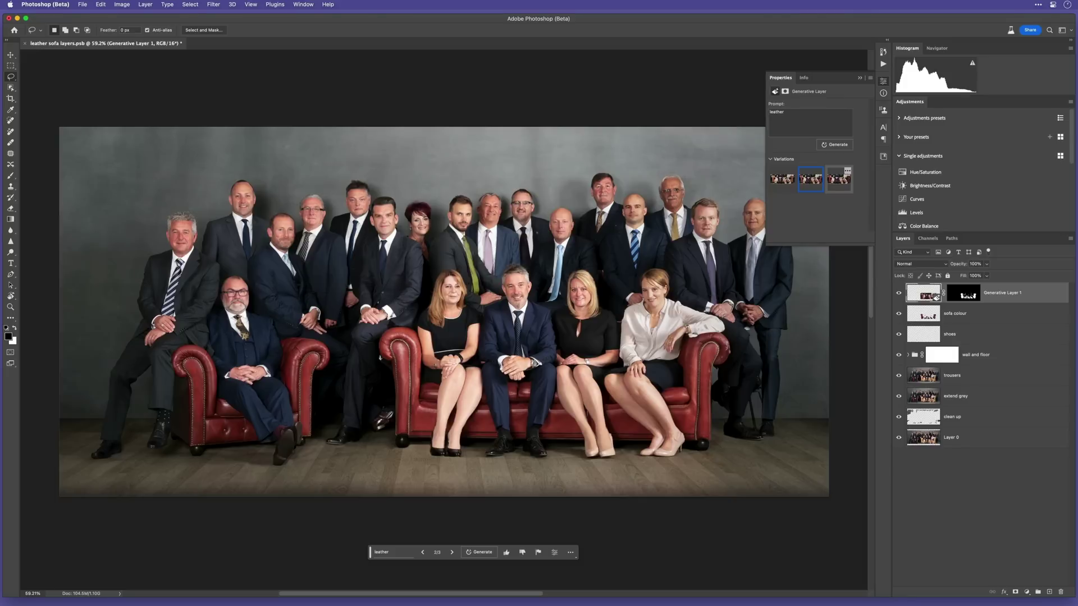
{"action": "left_click", "coordinate": [839, 178]}
{"action": "left_click", "coordinate": [835, 144]}
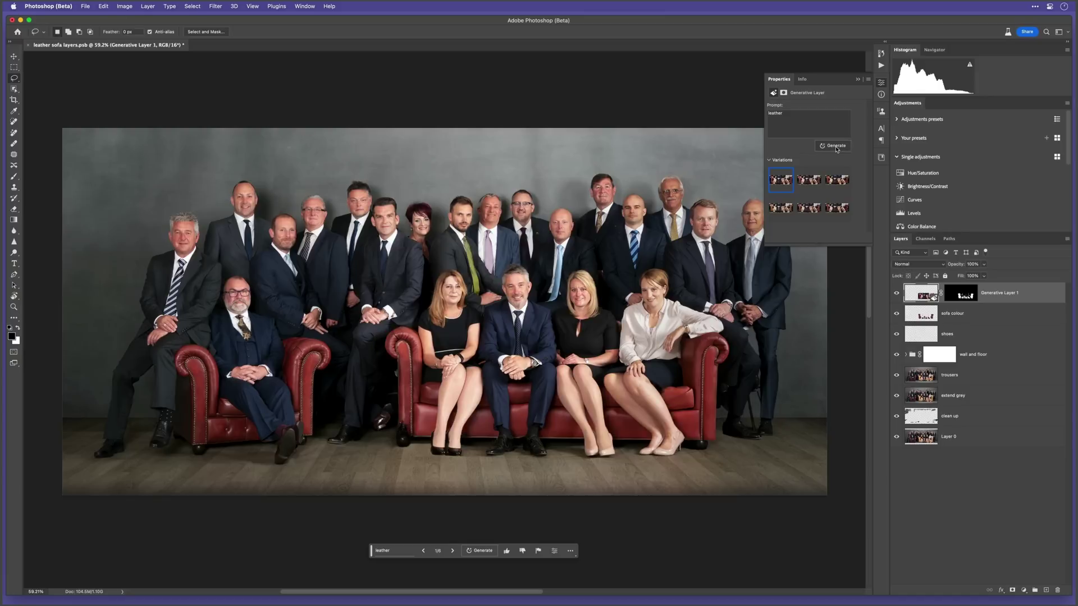
{"action": "left_click", "coordinate": [837, 179]}
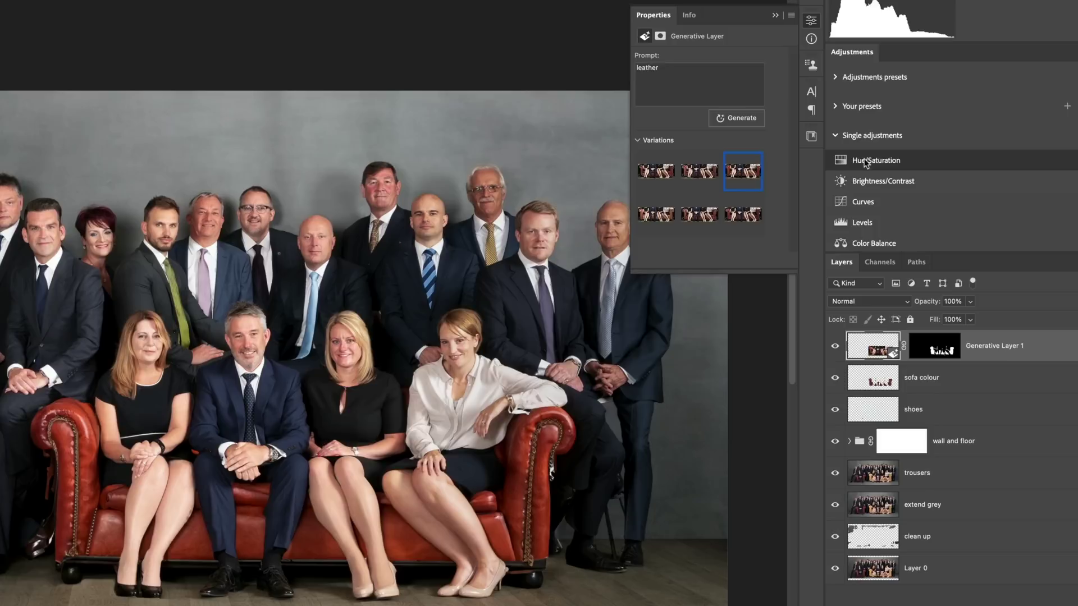
Add a Hue/Saturation adjustment clipped to the generative sofa layer, with hue -11 and saturation -27.
{"action": "left_click", "coordinate": [863, 162]}
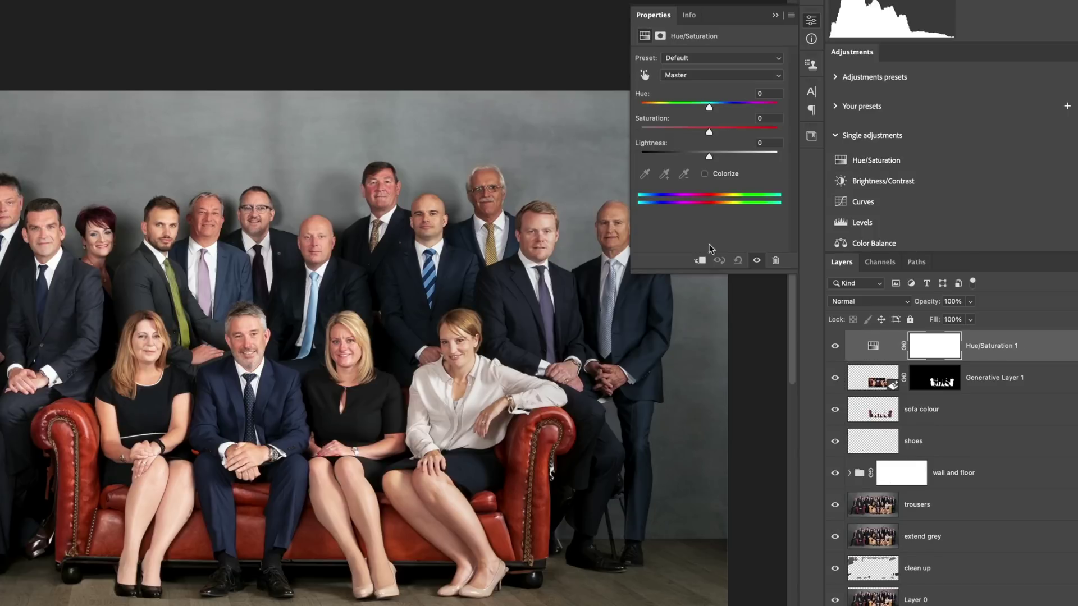
{"action": "left_click", "coordinate": [699, 261]}
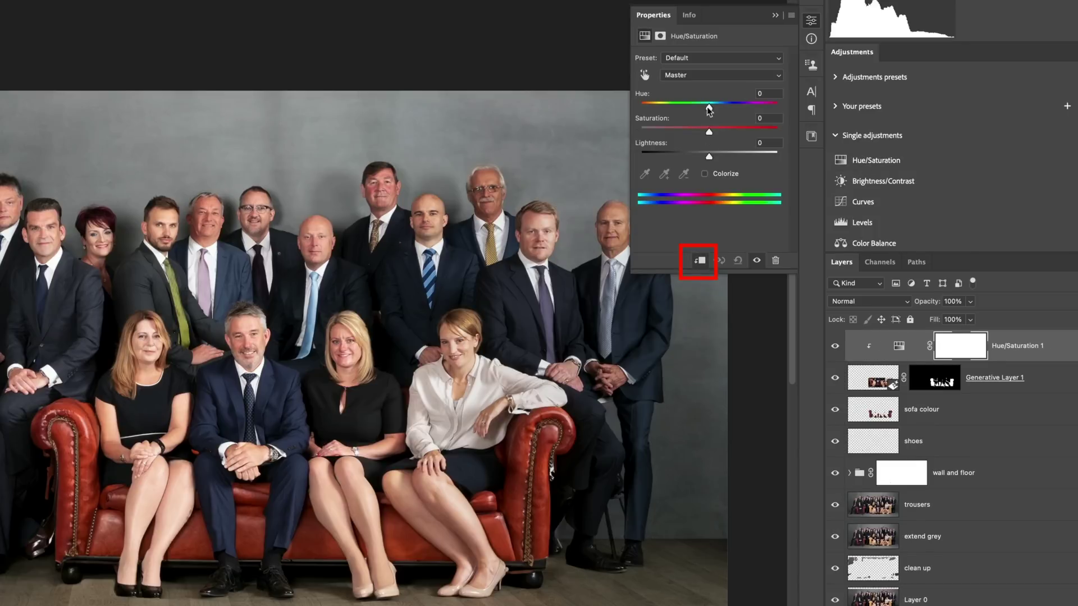
{"action": "left_click_drag", "start_coordinate": [708, 108], "coordinate": [705, 108]}
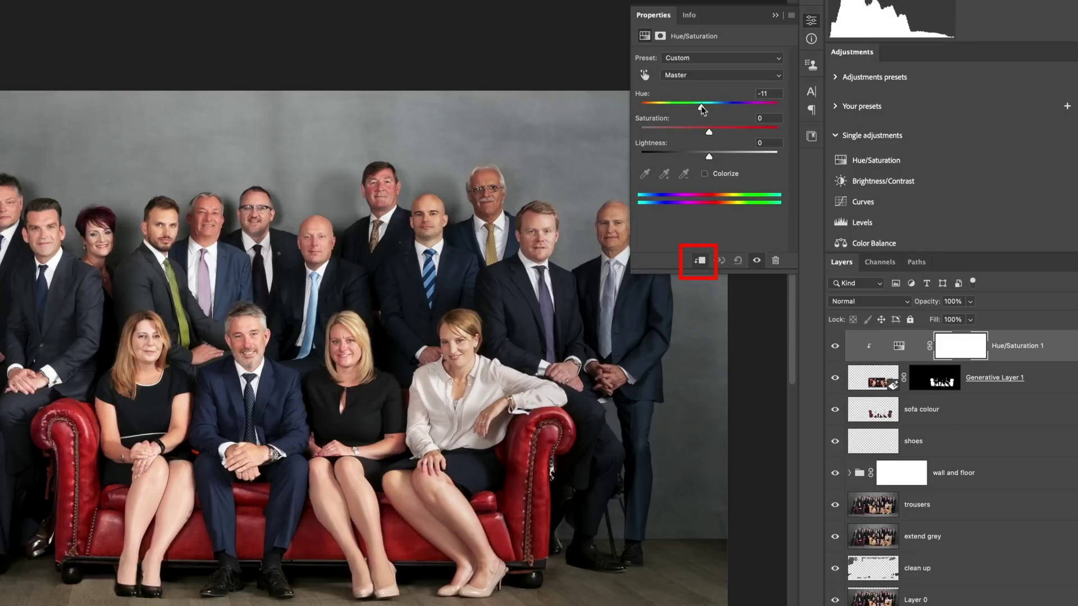
{"action": "left_click_drag", "start_coordinate": [709, 134], "coordinate": [694, 129]}
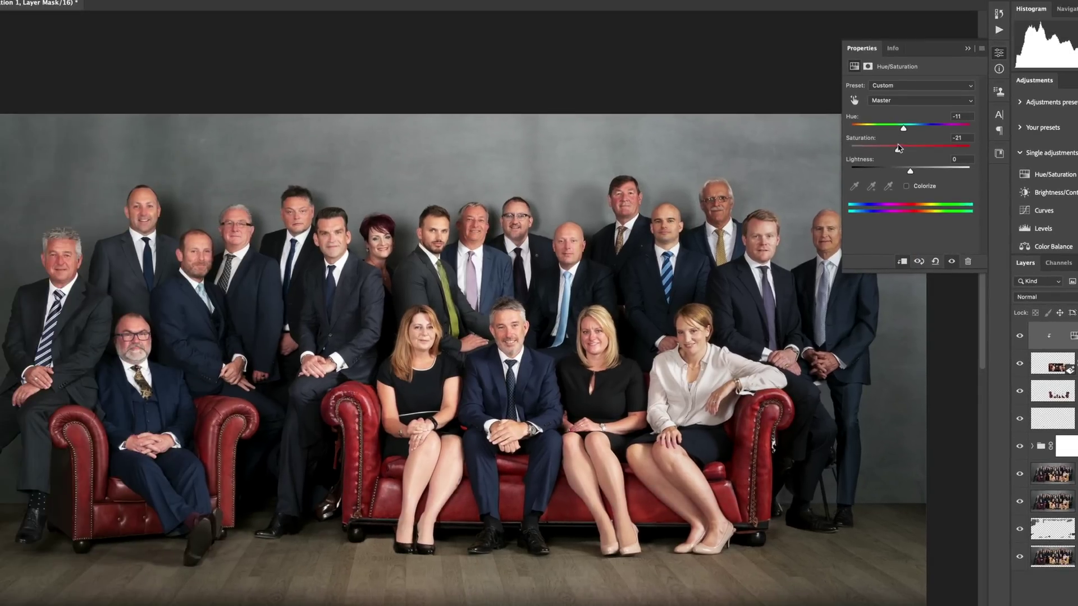
{"action": "left_click_drag", "start_coordinate": [899, 148], "coordinate": [895, 147]}
{"action": "left_click_drag", "start_coordinate": [895, 147], "coordinate": [895, 147]}
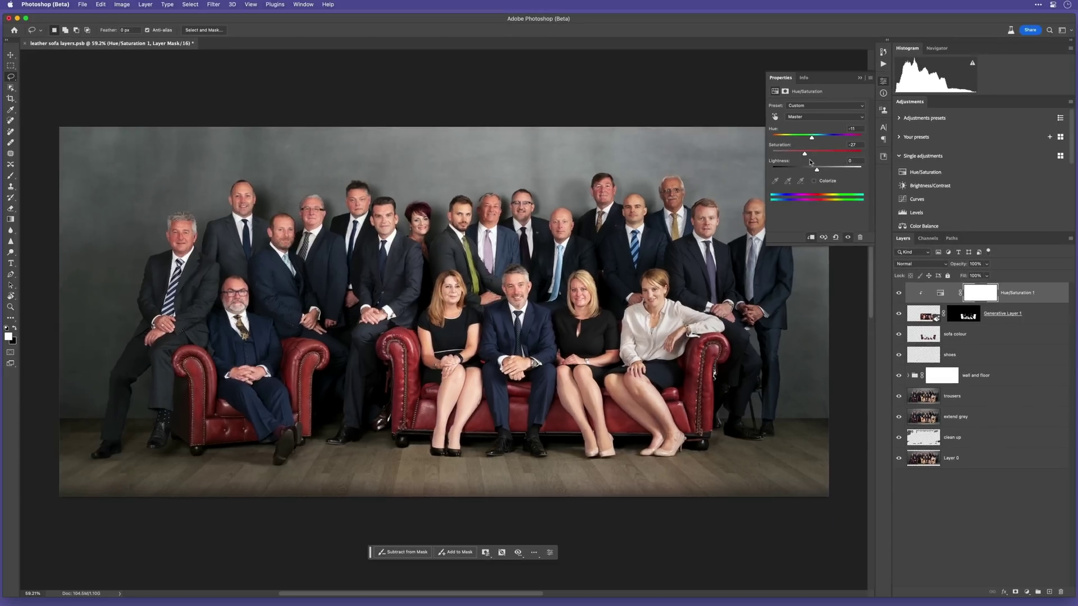
Add a Brightness/Contrast adjustment clipped to the generative sofa layer, with contrast 9.
{"action": "left_click", "coordinate": [919, 188]}
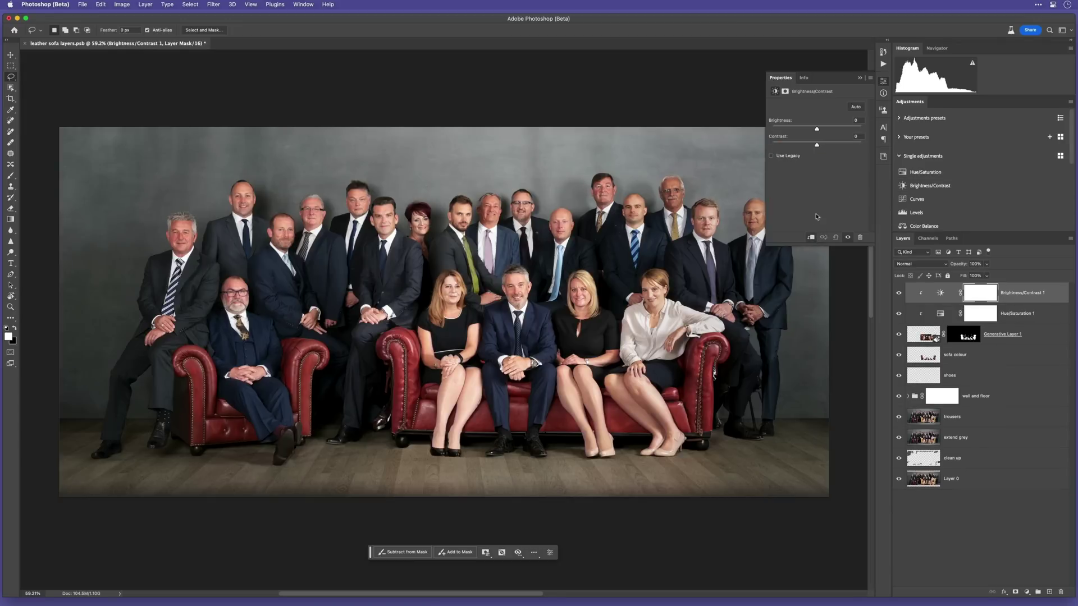
{"action": "left_click_drag", "start_coordinate": [819, 146], "coordinate": [822, 149]}
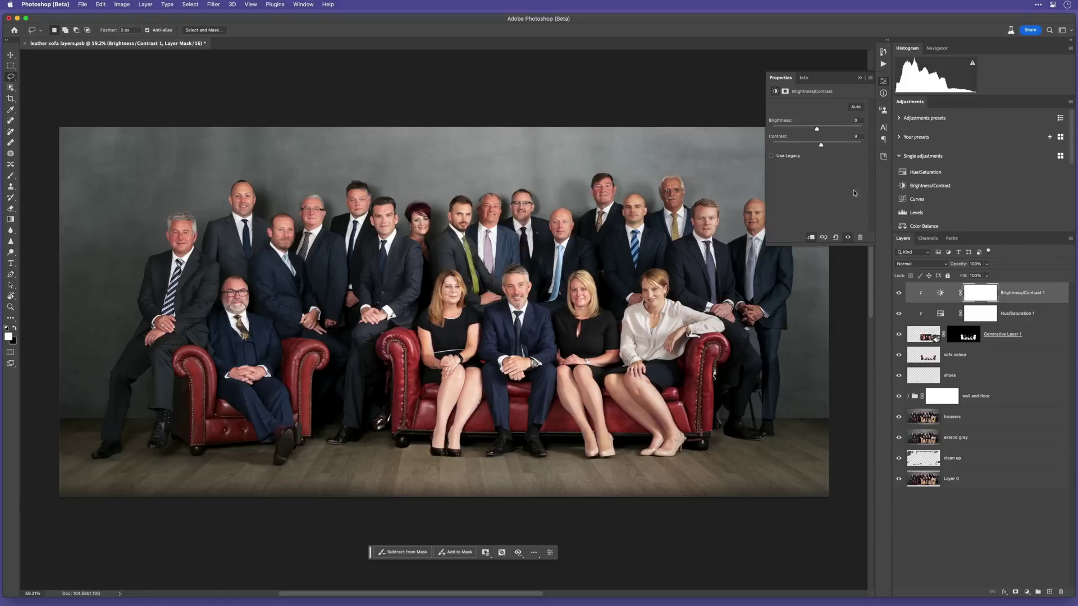
Group the generative sofa layer with its Hue/Saturation and Brightness/Contrast adjustments.
{"action": "left_click", "coordinate": [1042, 335], "text": "shift"}
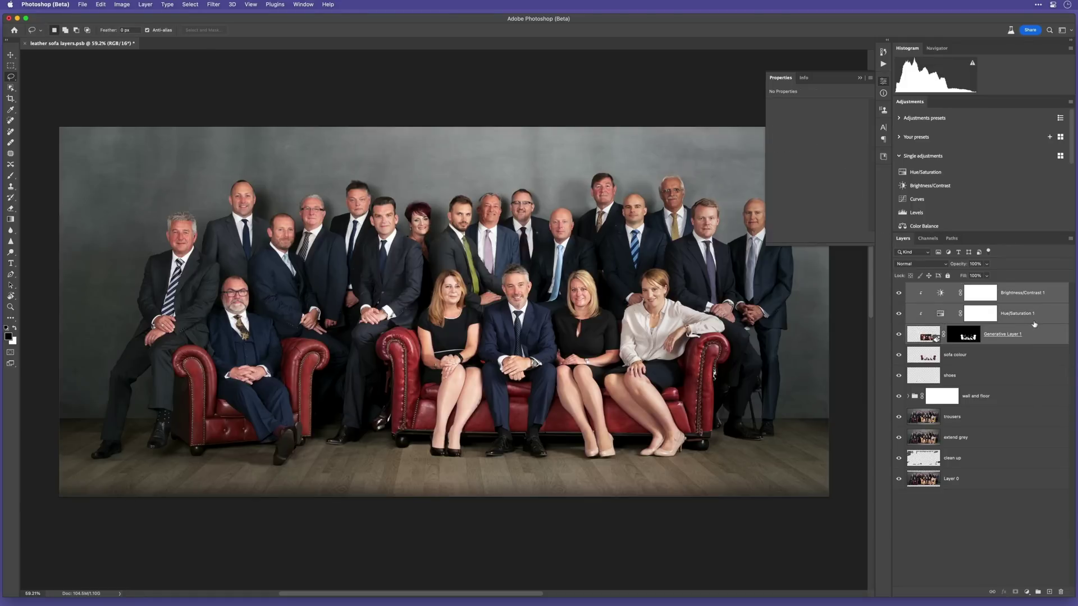
{"action": "key", "text": "super+g"}
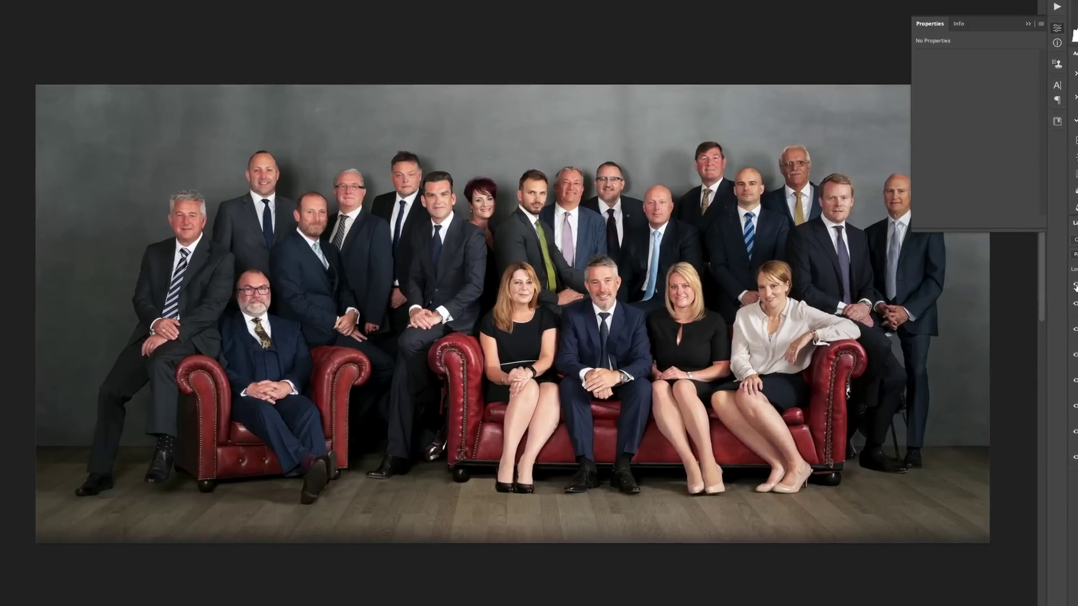
Check the leather sofa group by toggling its visibility, and hide the sofa colour layer beneath it.
{"action": "left_click", "coordinate": [899, 289]}
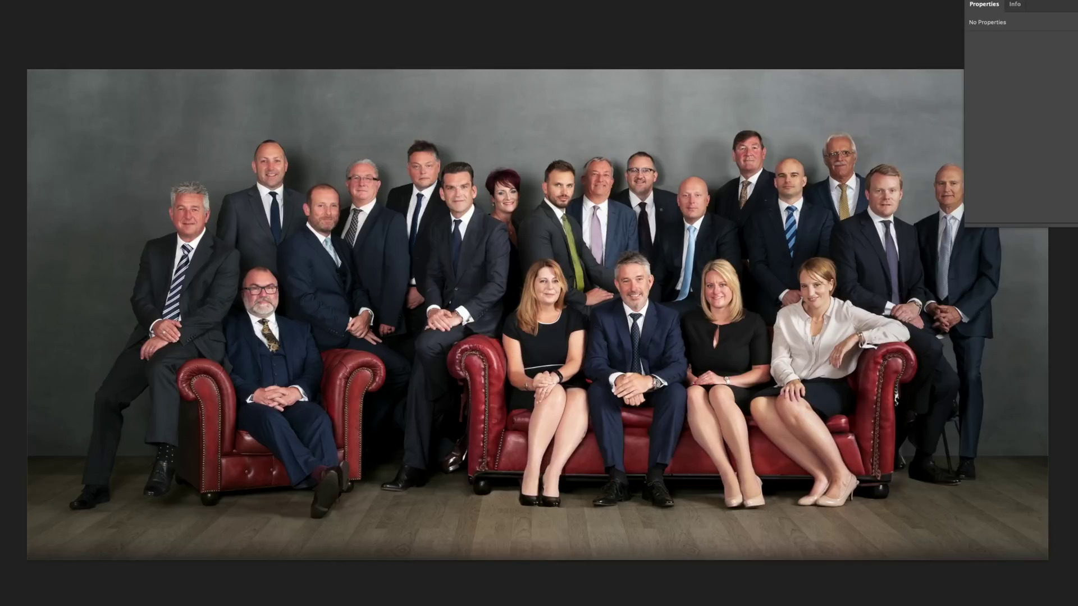
{"action": "left_click", "coordinate": [900, 303]}
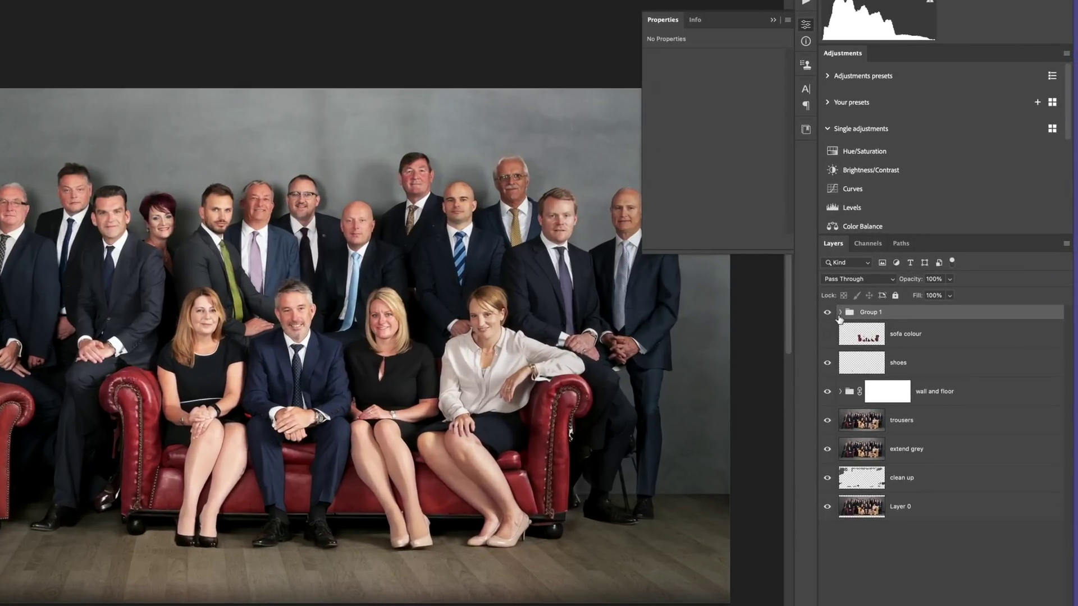
Hide the group's Brightness/Contrast and Hue/Saturation adjustments and generate new variations of the generative sofa layer with the prompt "black leather".
{"action": "left_click", "coordinate": [840, 313]}
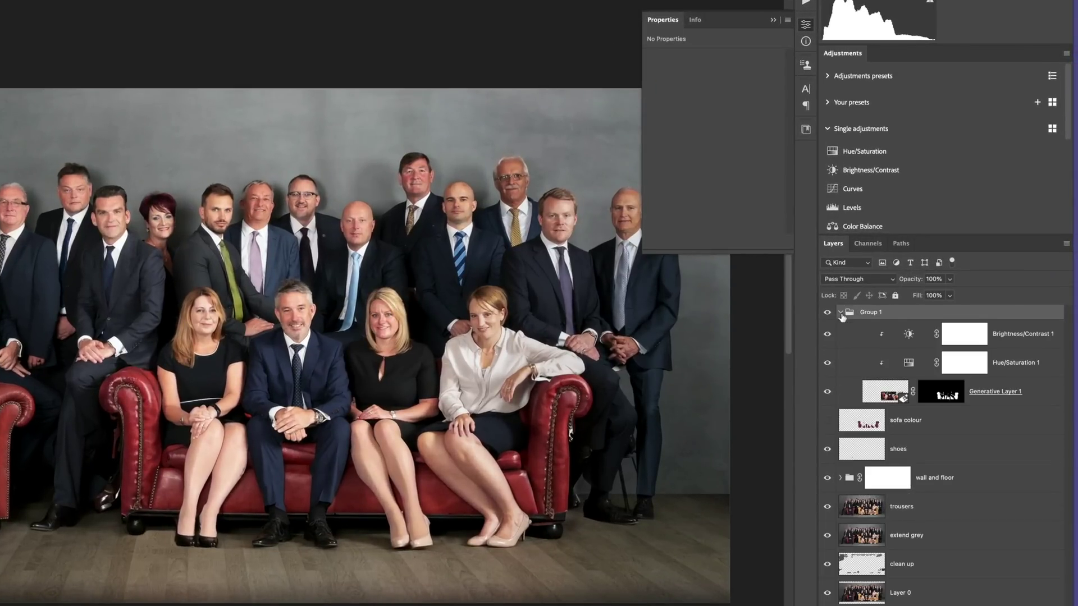
{"action": "left_click", "coordinate": [828, 335]}
{"action": "left_click", "coordinate": [827, 362]}
{"action": "left_click", "coordinate": [879, 396]}
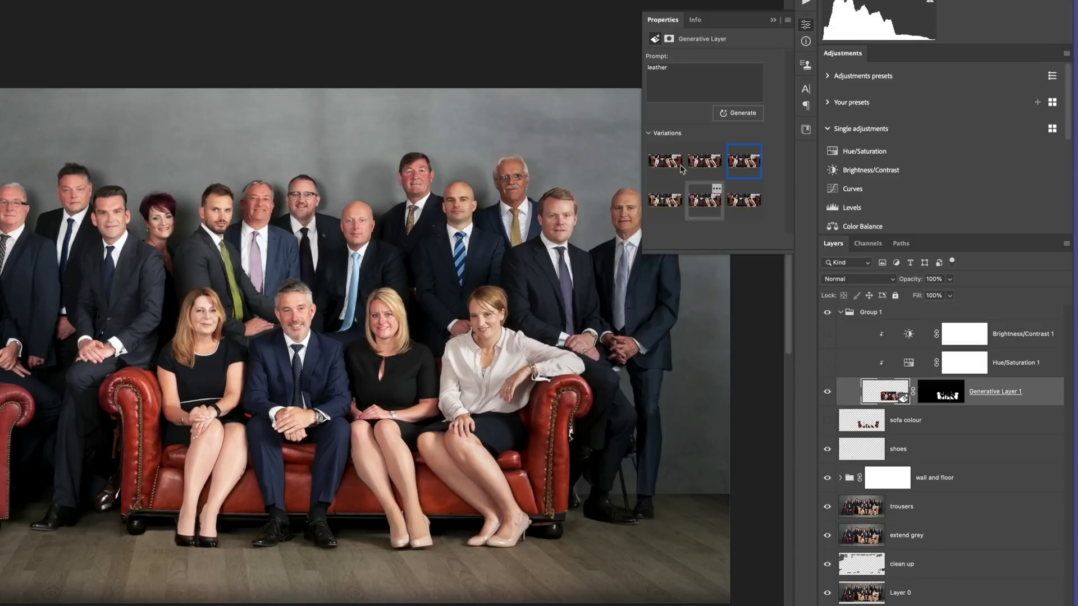
{"action": "type", "text": "black"}
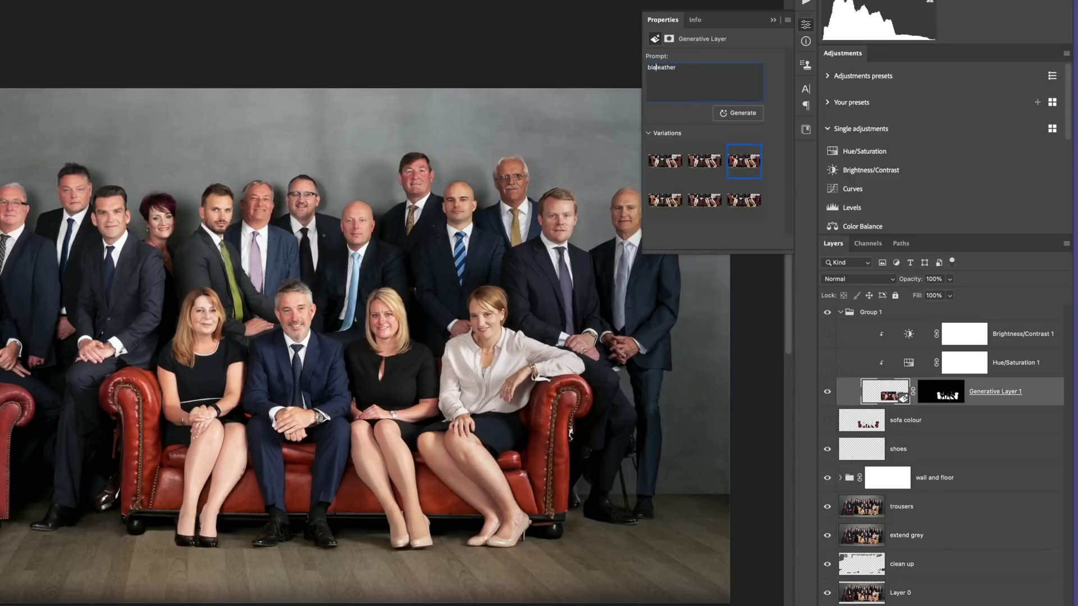
{"action": "left_click", "coordinate": [738, 112]}
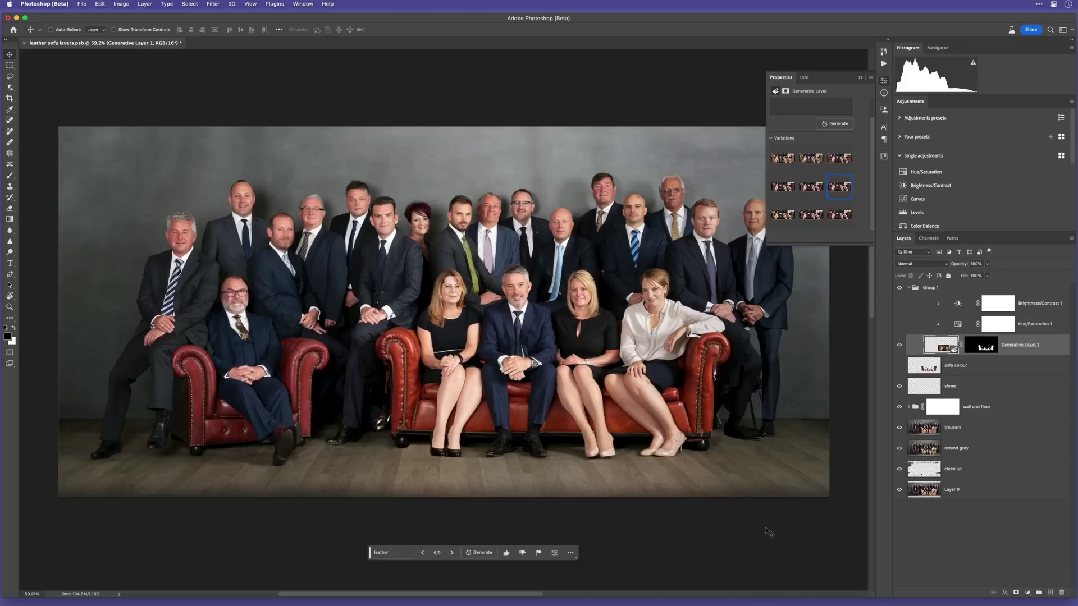
{"action": "left_click", "coordinate": [909, 288]}
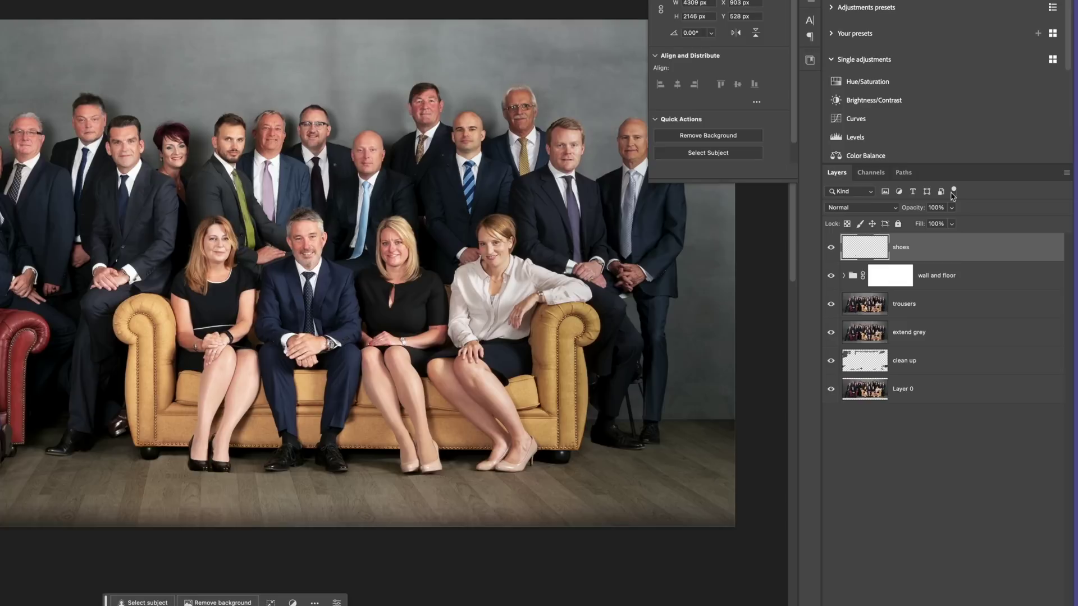
Load the saved yellow sofa selection with Layer 0 active and copy the selected sofa onto a new layer.
{"action": "key", "text": "alt+comma"}
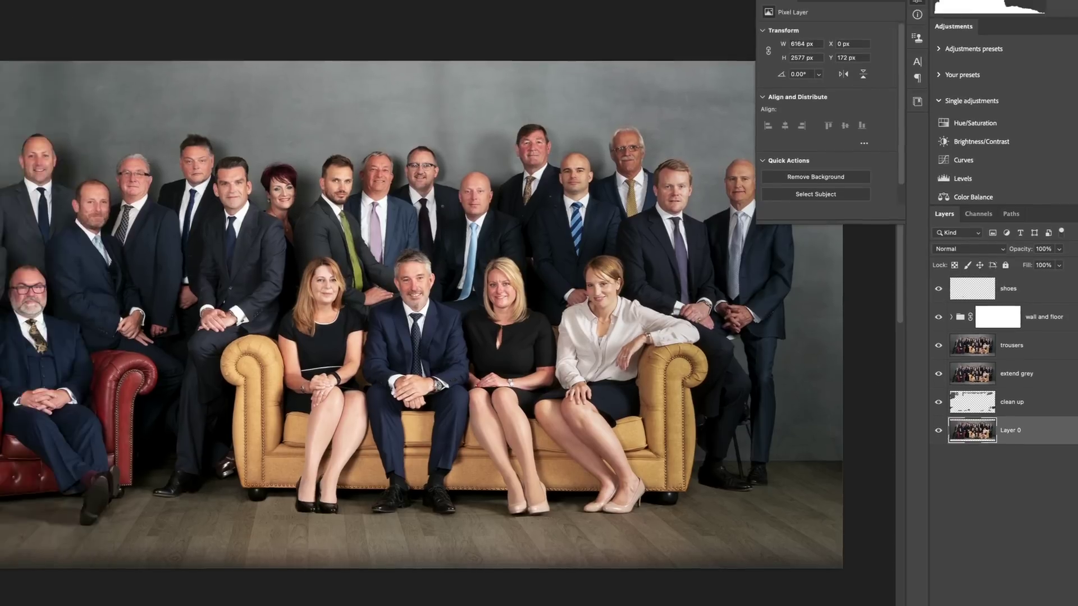
{"action": "left_click", "coordinate": [262, 6]}
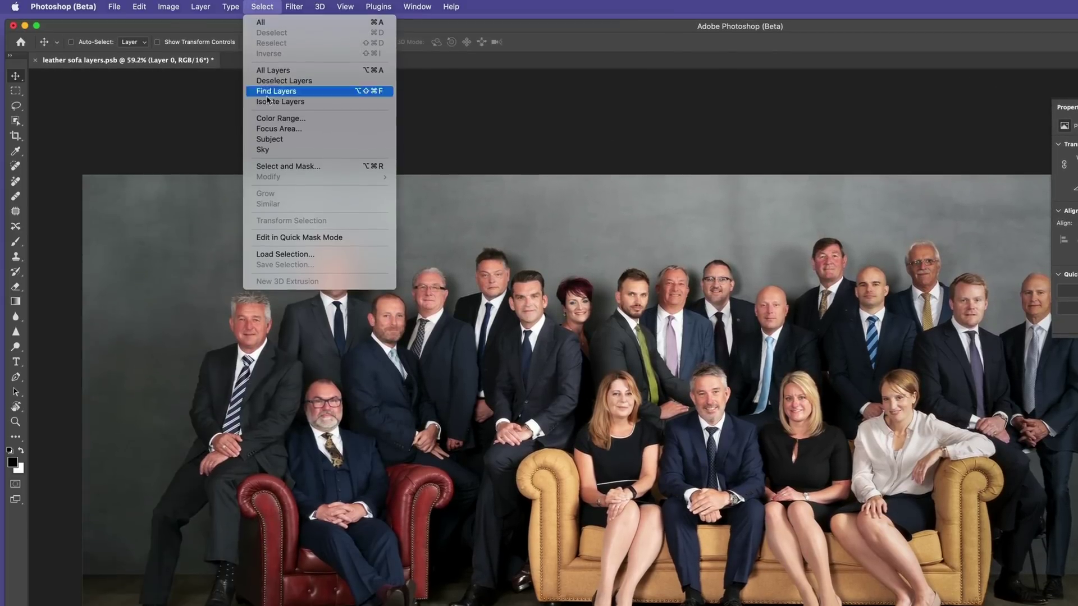
{"action": "left_click", "coordinate": [271, 255]}
{"action": "left_click", "coordinate": [794, 389]}
{"action": "left_click", "coordinate": [729, 406]}
{"action": "left_click", "coordinate": [839, 362]}
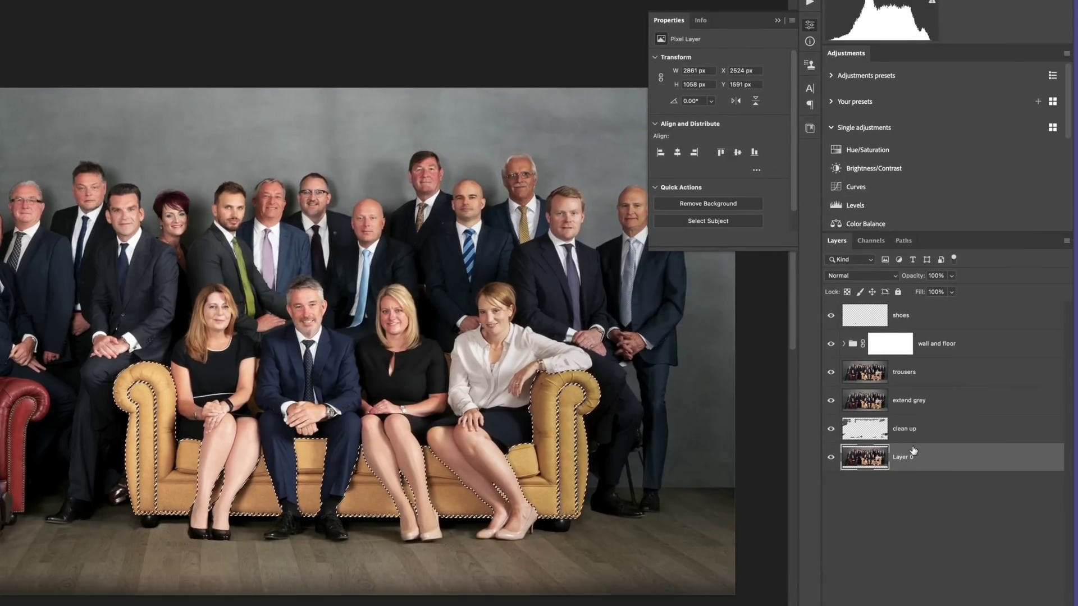
{"action": "key", "text": "ctrl+j"}
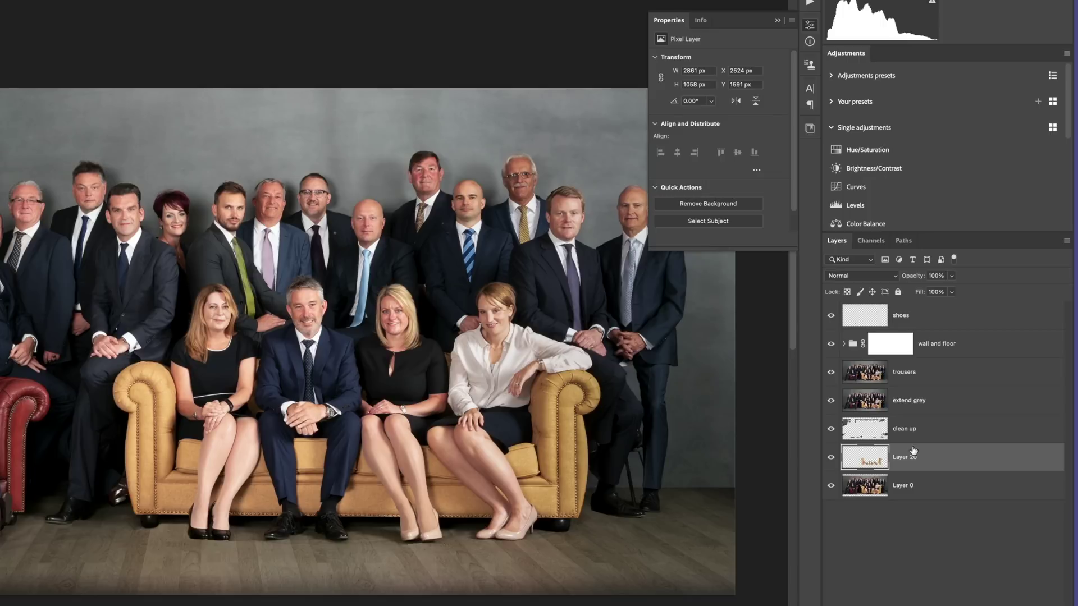
Move the new sofa layer to the top of the layer stack and rename it "sofa".
{"action": "key", "text": "ctrl+bracketright"}
{"action": "key", "text": "ctrl+bracketright"}
{"action": "key", "text": "ctrl+bracketright"}
{"action": "key", "text": "ctrl+bracketright"}
{"action": "key", "text": "ctrl+bracketright"}
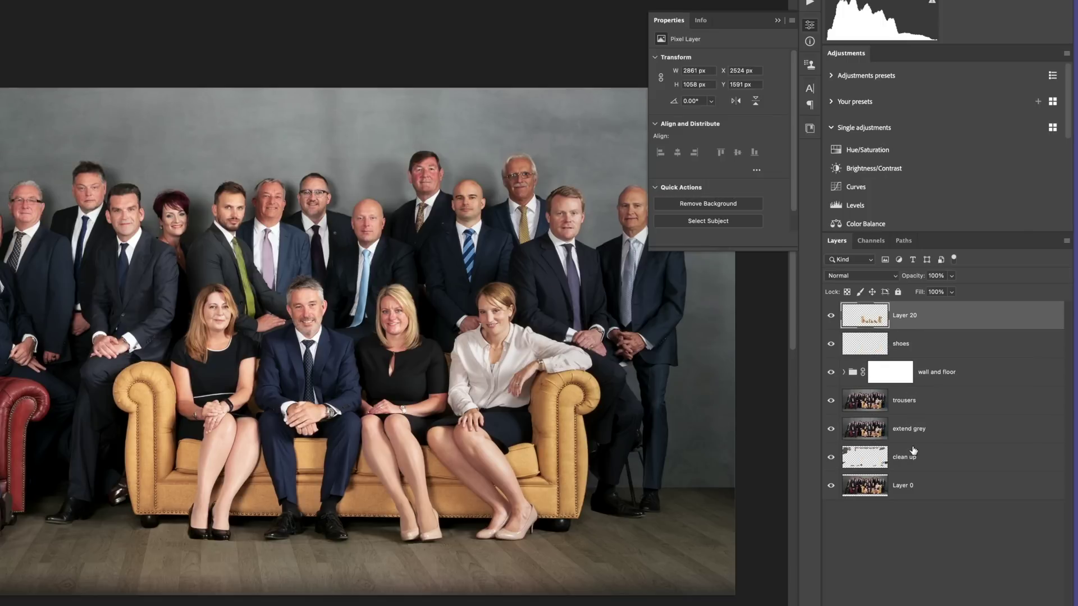
{"action": "double_click", "coordinate": [905, 315]}
{"action": "type", "text": "sofa"}
{"action": "key", "text": "Return"}
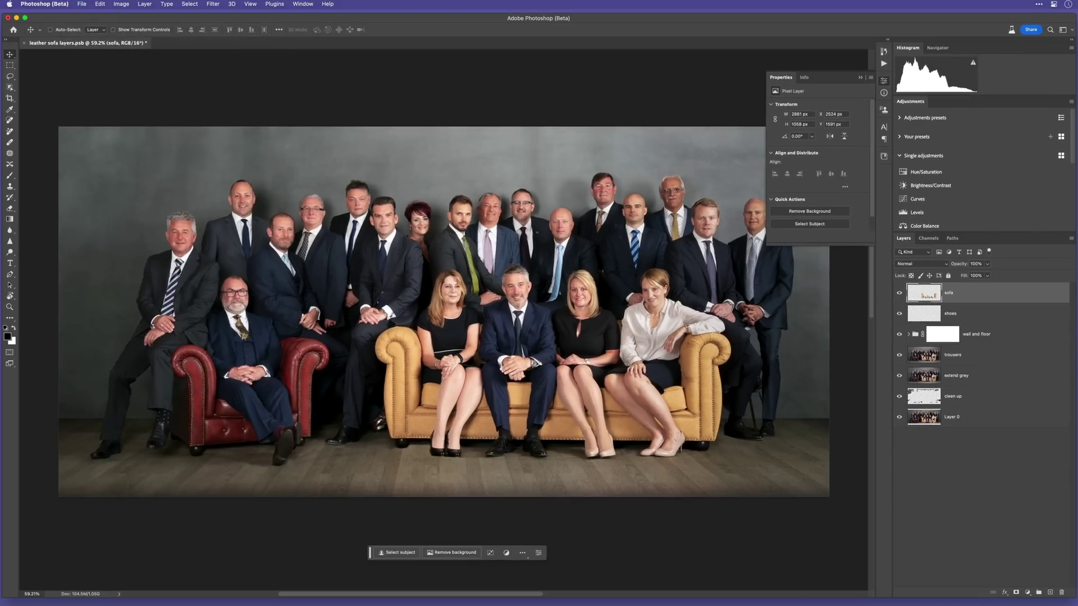
Copy a small rectangular patch from the front of the yellow sofa's arm onto the front of the red armchair's arm.
{"action": "scroll", "coordinate": [315, 393], "scroll_direction": "up", "scroll_amount": 10}
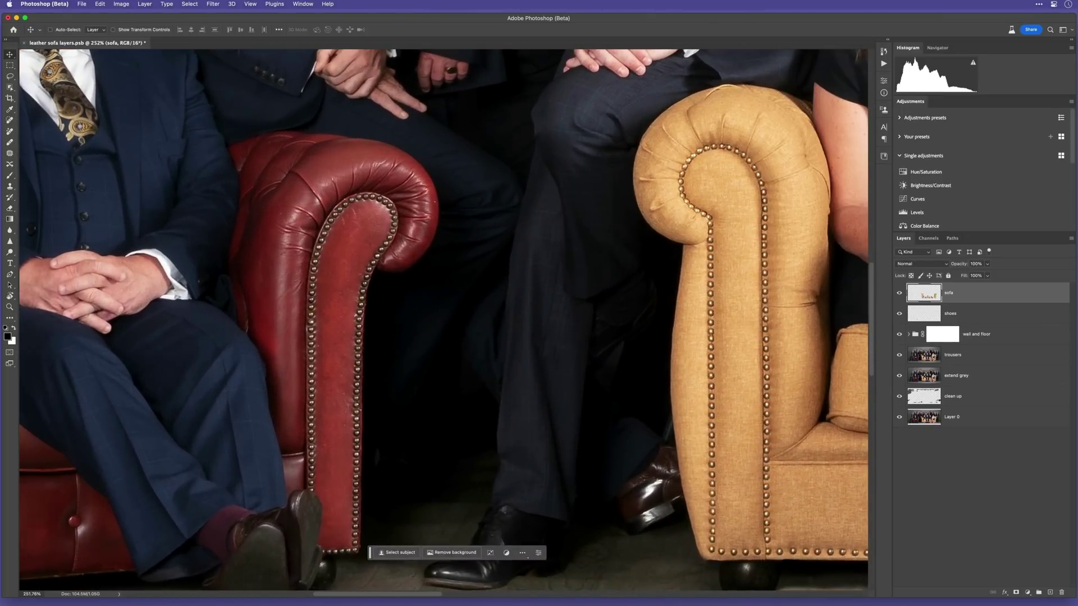
{"action": "key", "text": "m"}
{"action": "left_click_drag", "start_coordinate": [722, 237], "coordinate": [746, 294]}
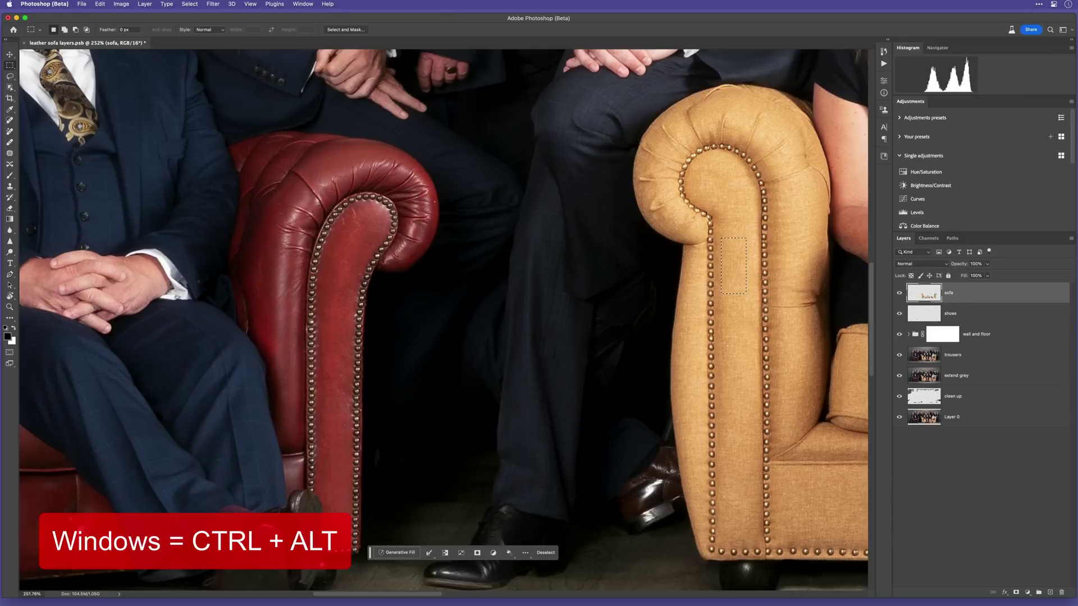
{"action": "left_click_drag", "start_coordinate": [741, 258], "coordinate": [339, 313]}
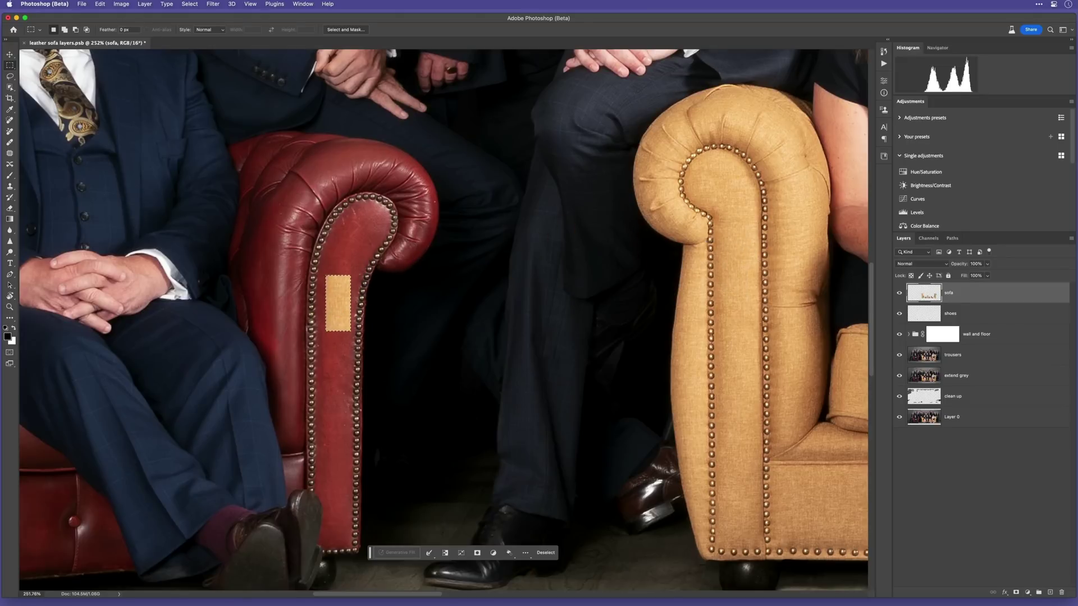
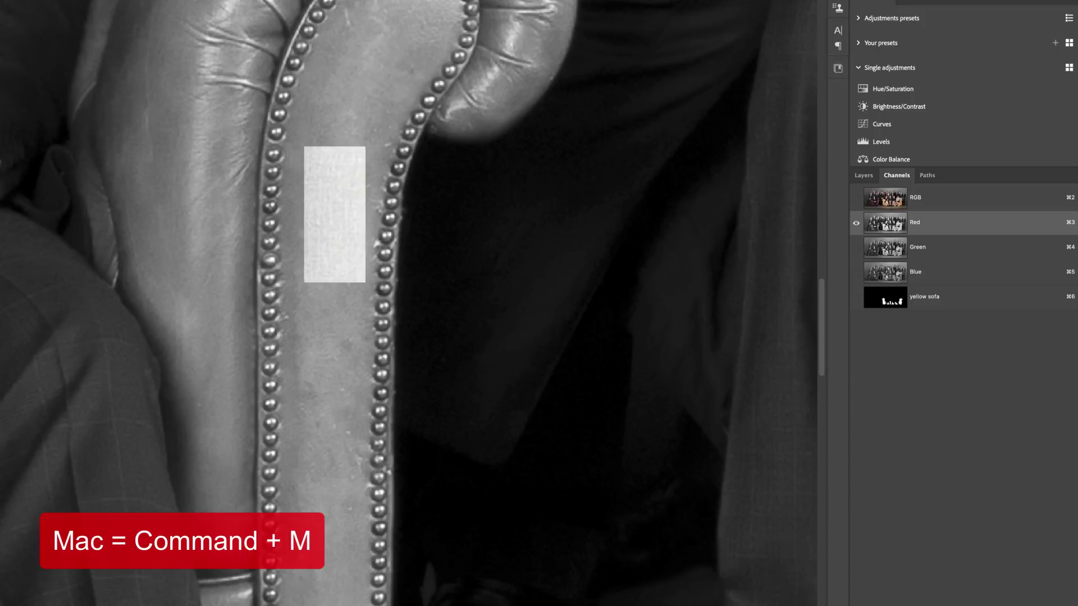
Apply Curves to the sofa layer's Red channel, lowering the white point's output to 158 to match the armchair's tone.
{"action": "key", "text": "super+m"}
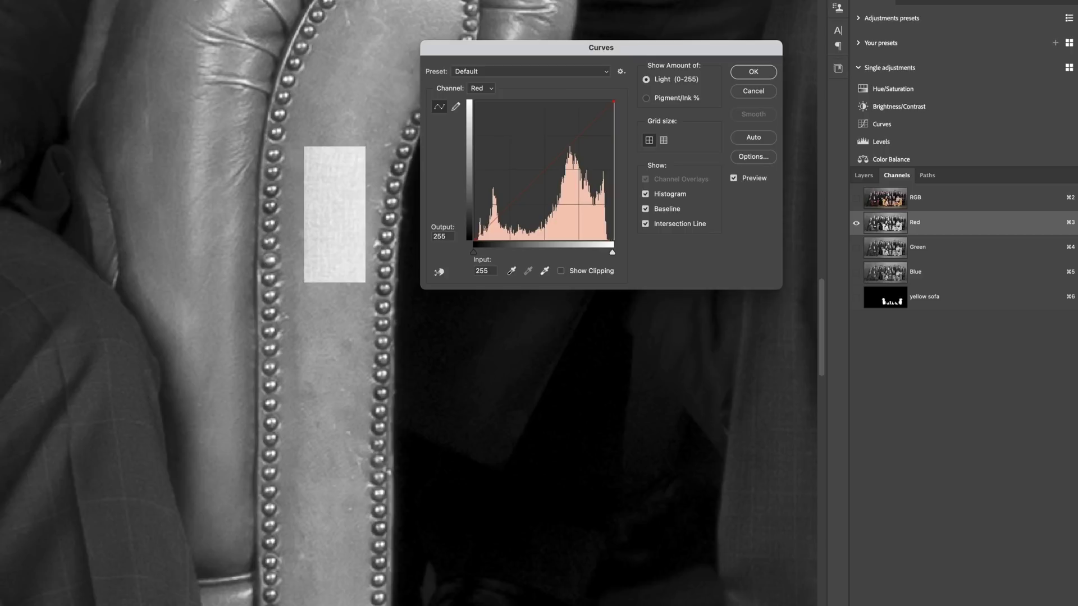
{"action": "left_click_drag", "start_coordinate": [613, 101], "coordinate": [614, 154]}
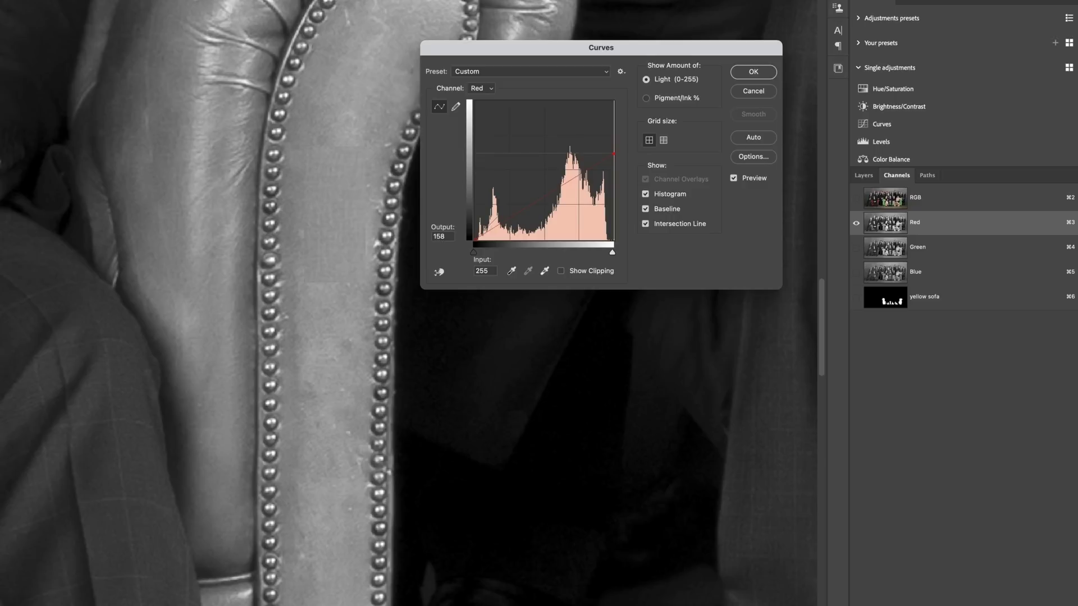
{"action": "key", "text": "Return"}
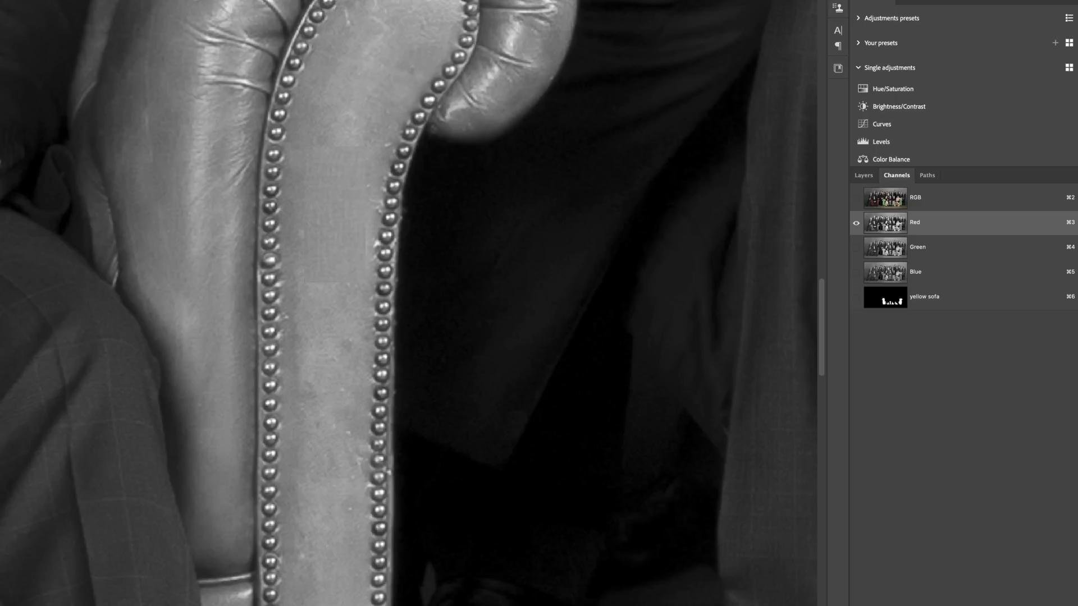
Apply Curves to the Green channel, lowering the white point's output to 92 to blend the patch with the armchair.
{"action": "key", "text": "super+4"}
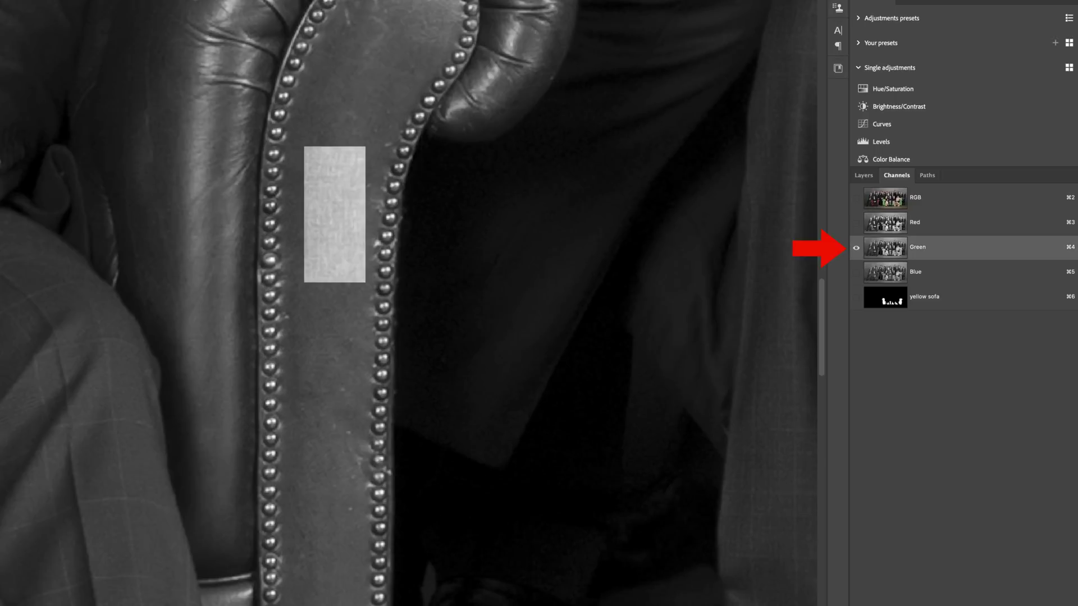
{"action": "key", "text": "super+m"}
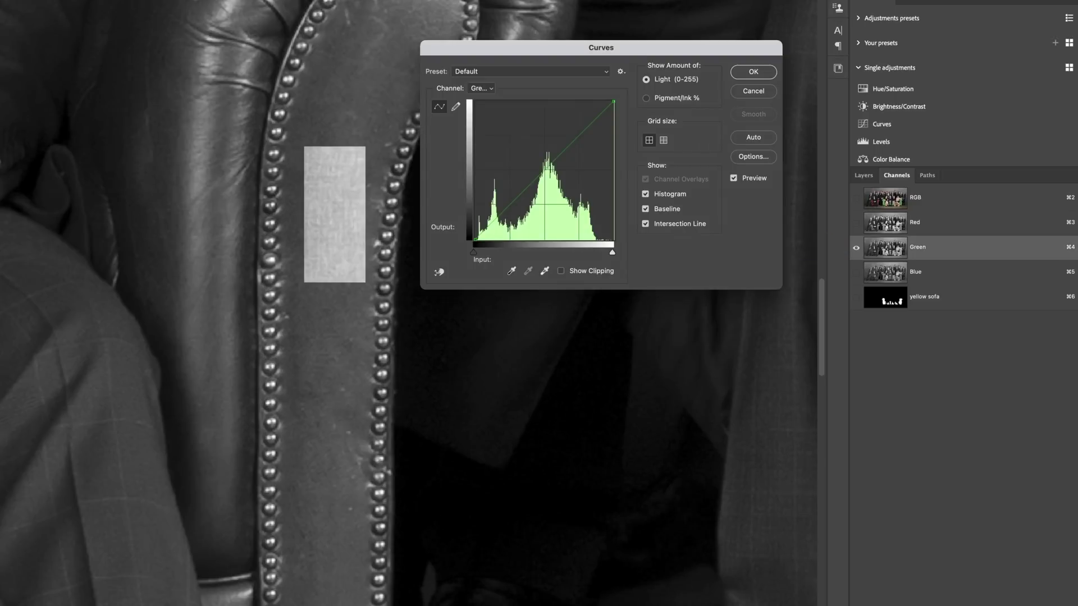
{"action": "left_click_drag", "start_coordinate": [613, 101], "coordinate": [613, 190]}
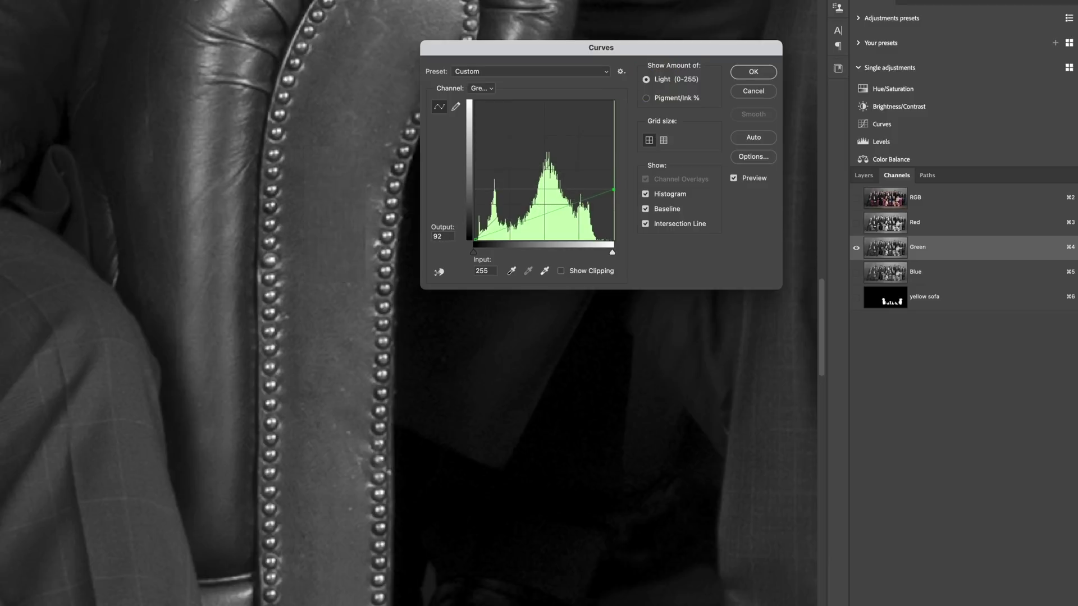
{"action": "key", "text": "Return"}
Apply Curves to the Blue channel, lowering the white point's output to 123 so the patch matches the armchair.
{"action": "key", "text": "super+5"}
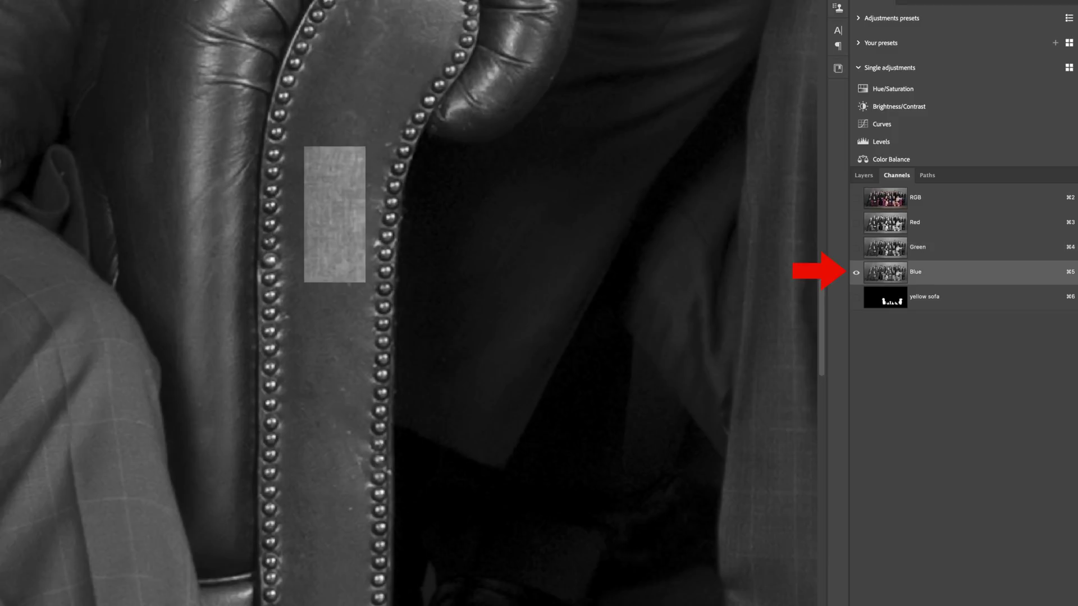
{"action": "key", "text": "super+m"}
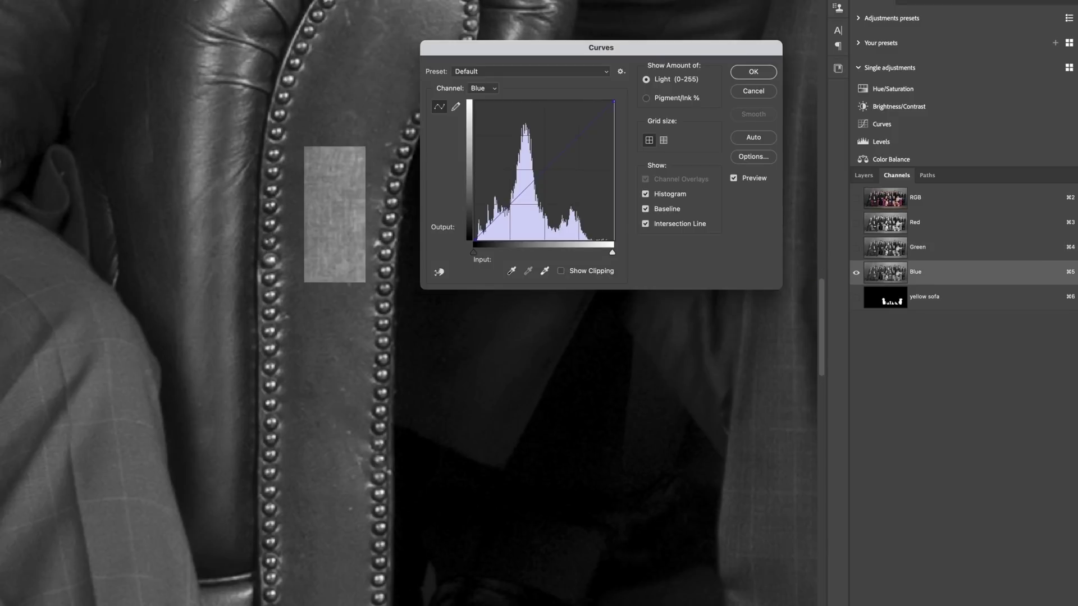
{"action": "left_click_drag", "start_coordinate": [614, 101], "coordinate": [613, 173]}
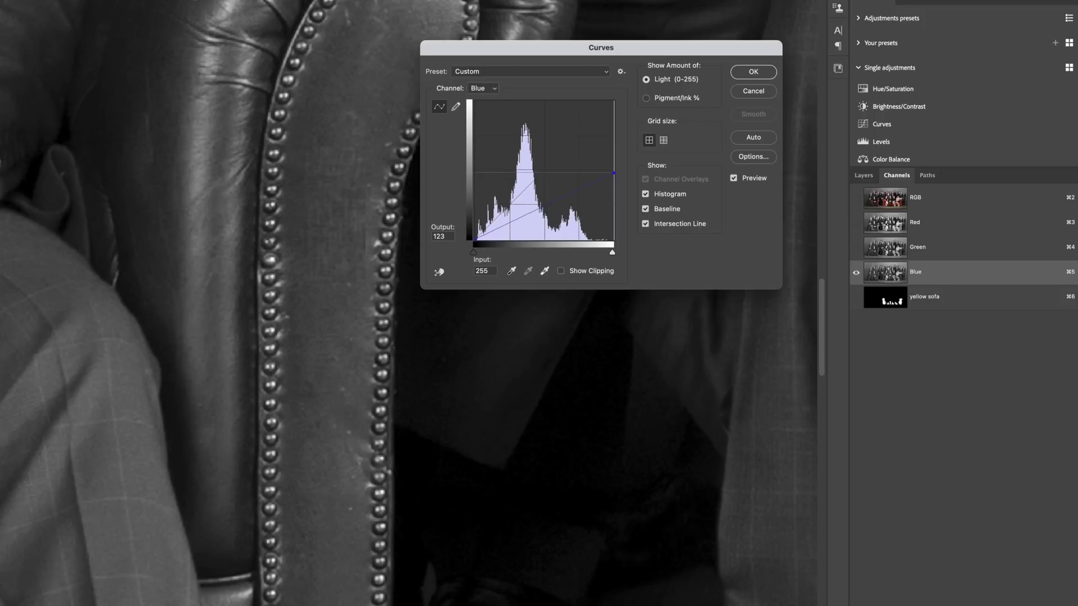
{"action": "key", "text": "Return"}
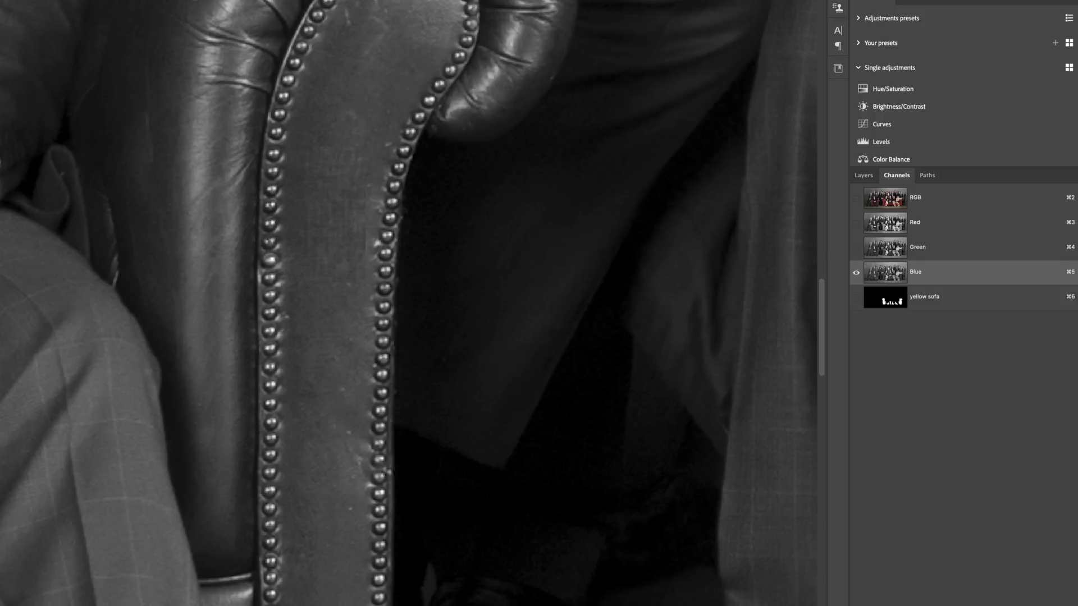
Return to the full-colour RGB composite and erase the colour-matching patch over the armchair's arm from the sofa layer.
{"action": "key", "text": "super+2"}
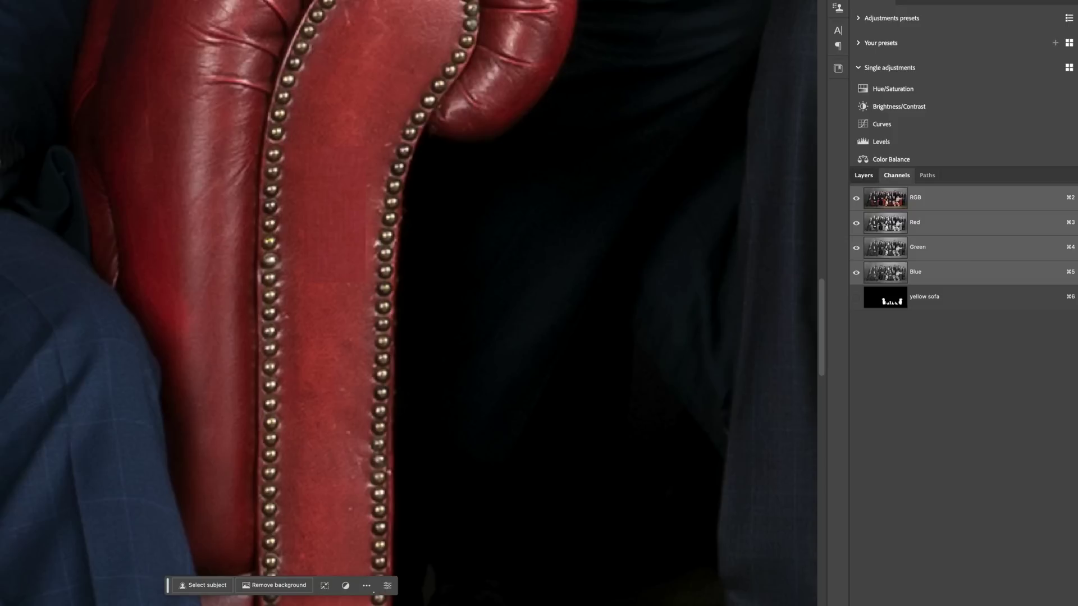
{"action": "left_click", "coordinate": [864, 175]}
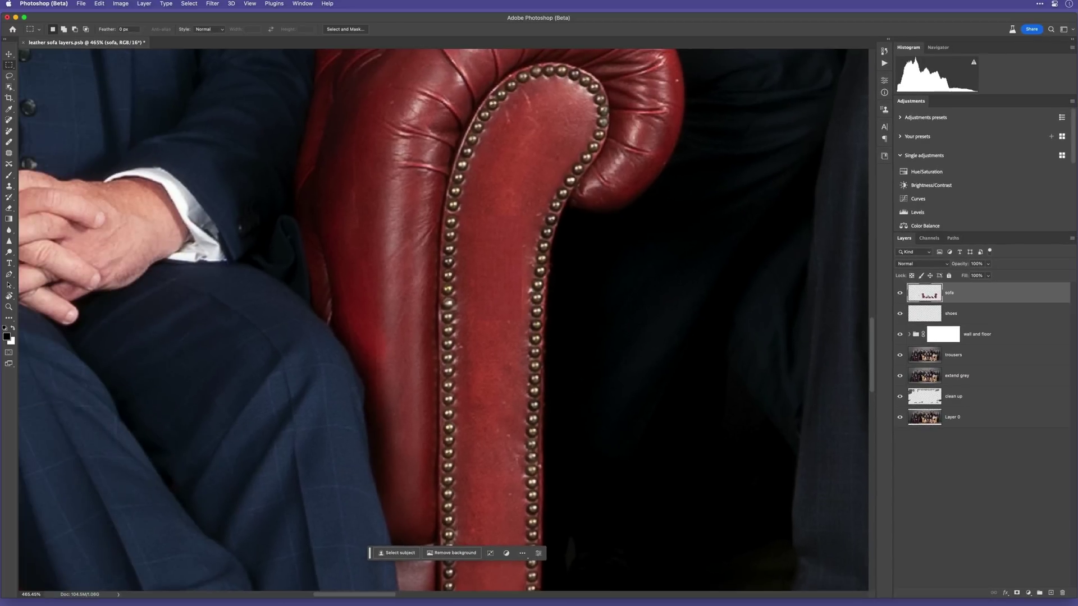
{"action": "key", "text": "e"}
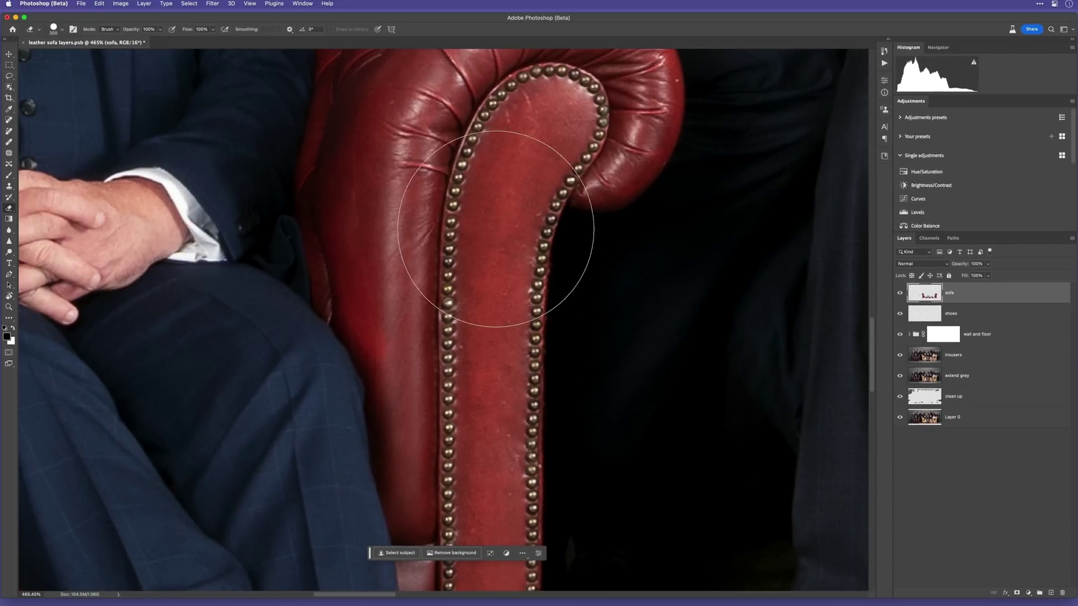
{"action": "key", "text": "v"}
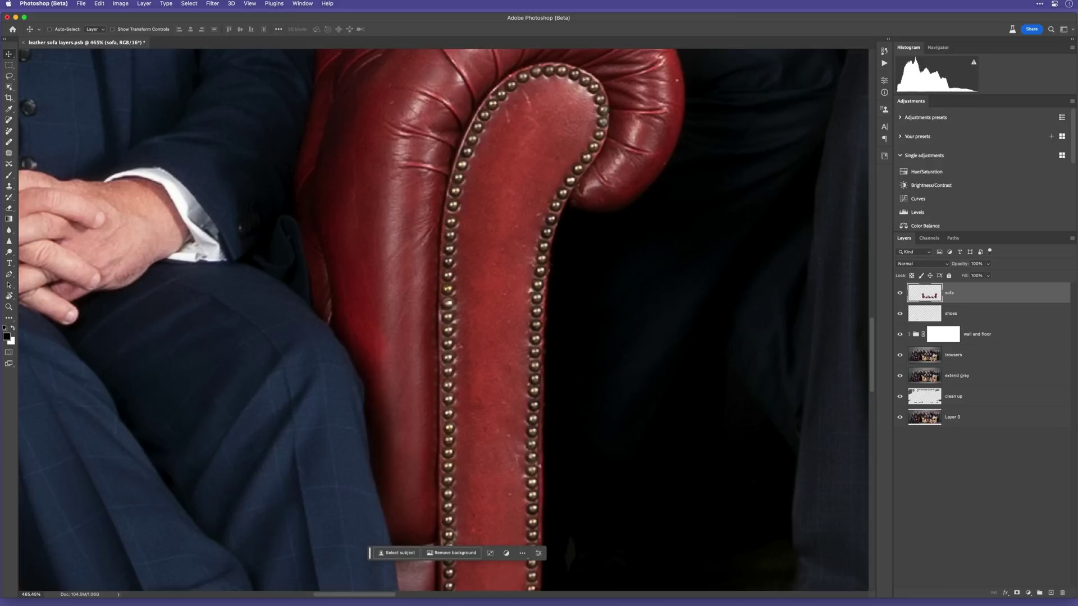
{"action": "scroll", "coordinate": [603, 319], "scroll_direction": "down", "scroll_amount": 10}
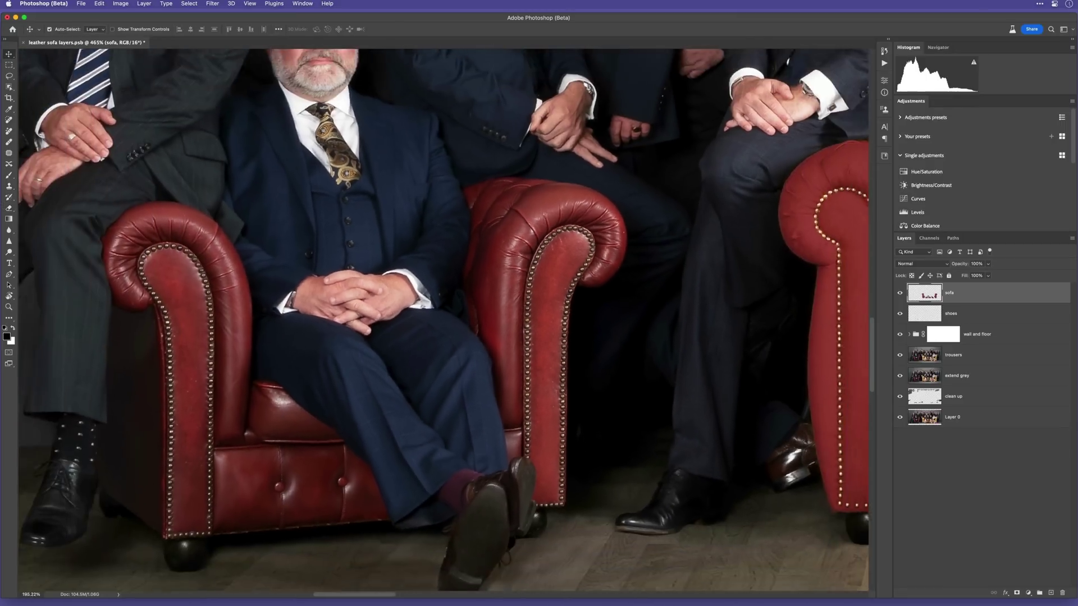
{"action": "scroll", "coordinate": [444, 318], "scroll_direction": "down", "scroll_amount": 5}
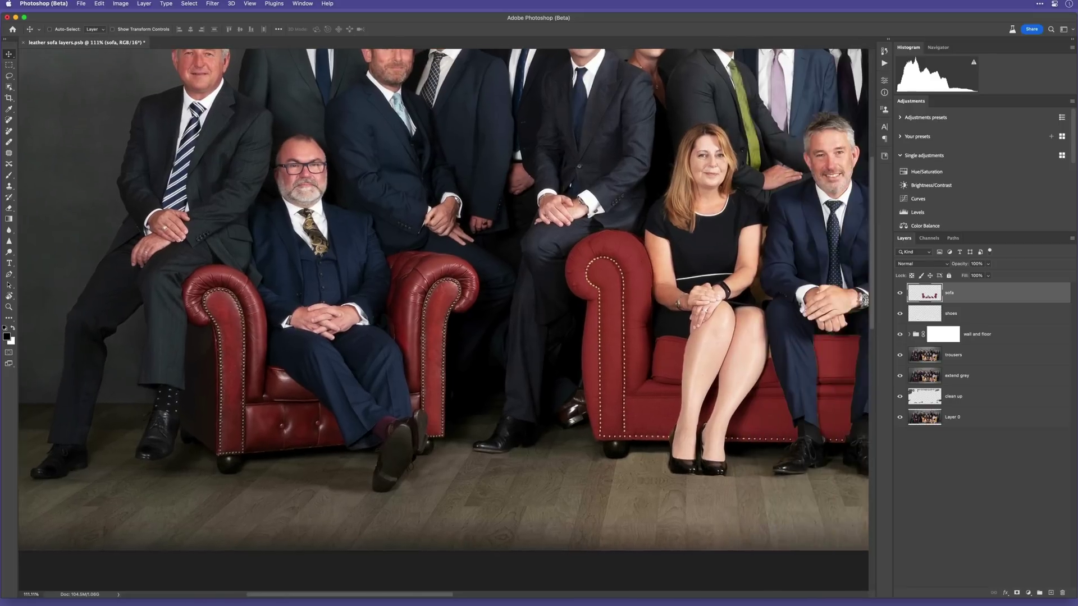
{"action": "scroll", "coordinate": [443, 318], "scroll_direction": "down", "scroll_amount": 5}
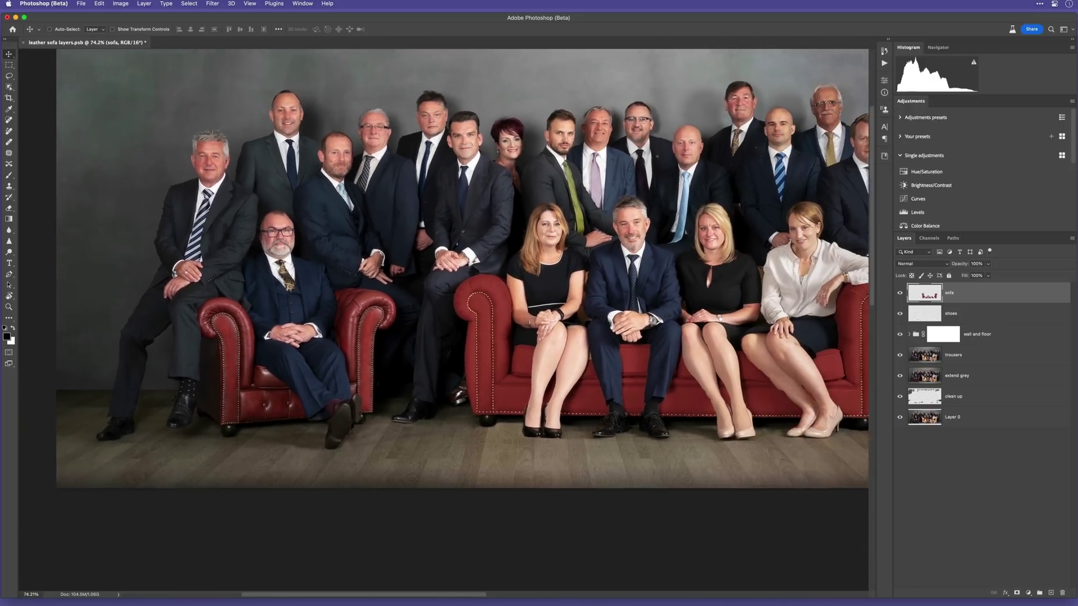
{"action": "scroll", "coordinate": [458, 289], "scroll_direction": "up", "scroll_amount": 2}
{"action": "scroll", "coordinate": [458, 289], "scroll_direction": "right", "scroll_amount": 2}
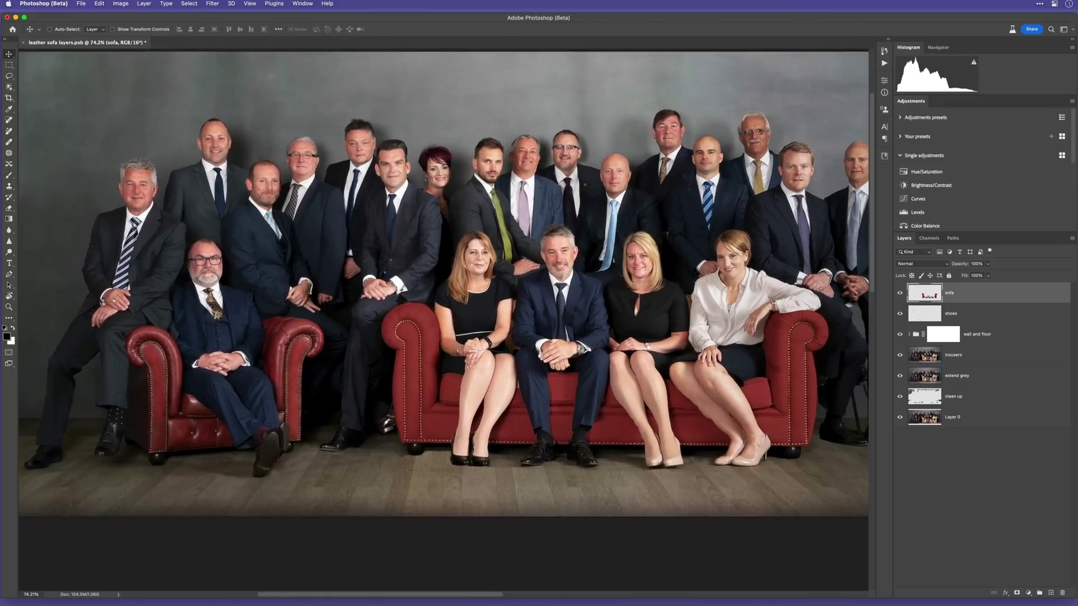